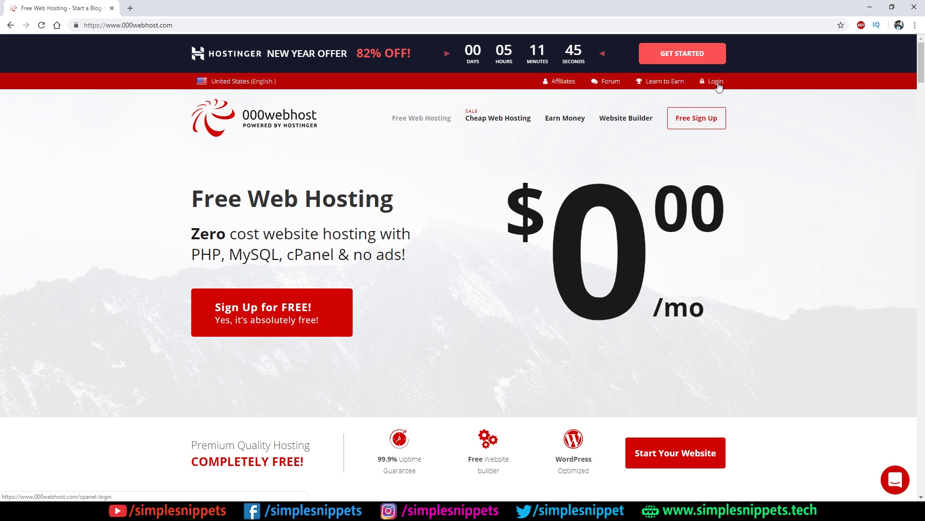
- Look at the 000webhost free sign-up page, then return to the hosting homepage
{"action": "left_click", "coordinate": [707, 124]}
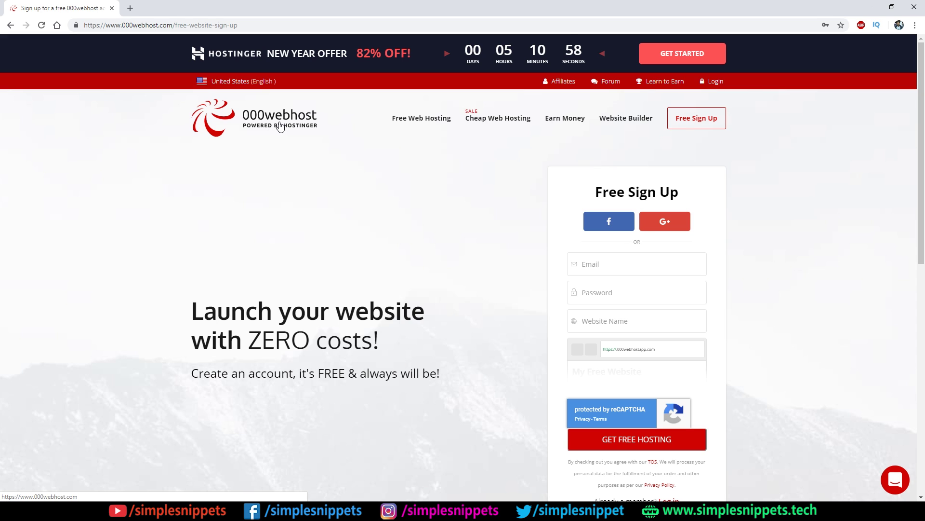
{"action": "left_click", "coordinate": [280, 126]}
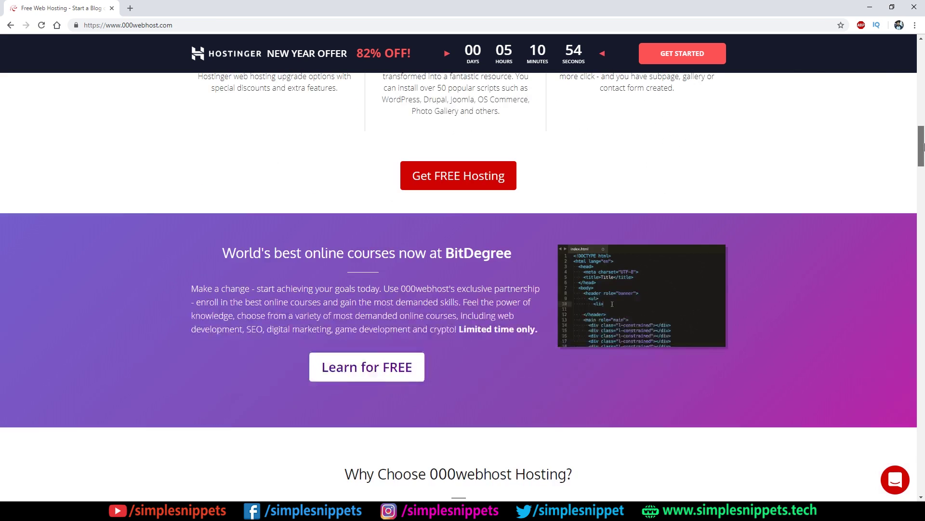
{"action": "left_click_drag", "start_coordinate": [924, 166], "coordinate": [922, 49]}
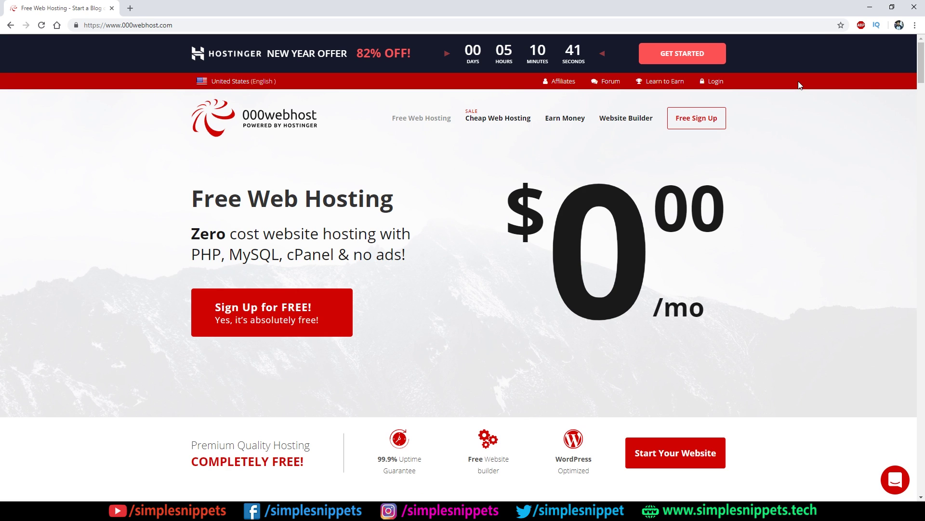
- Open the 'tutorial 19 - code' folder in File Explorer, then switch to VS Code
{"action": "key", "text": "alt+Tab"}
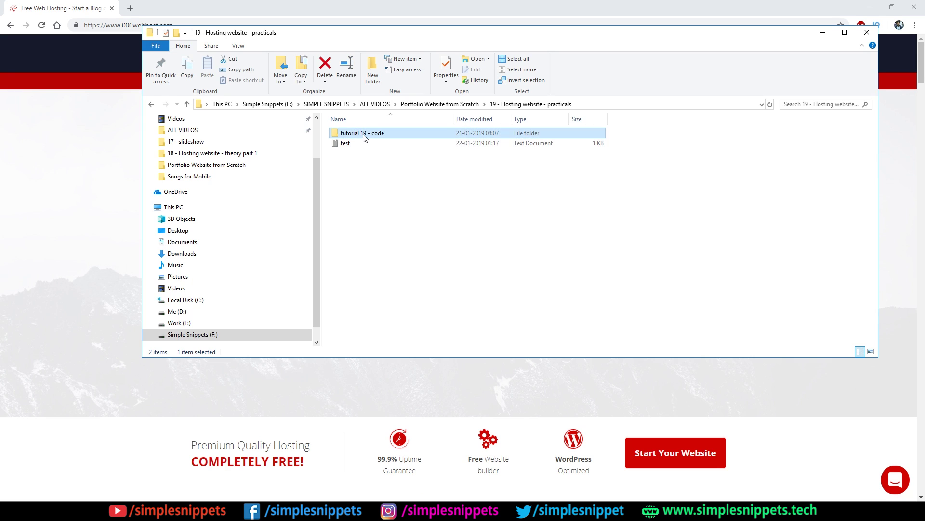
{"action": "double_click", "coordinate": [364, 135]}
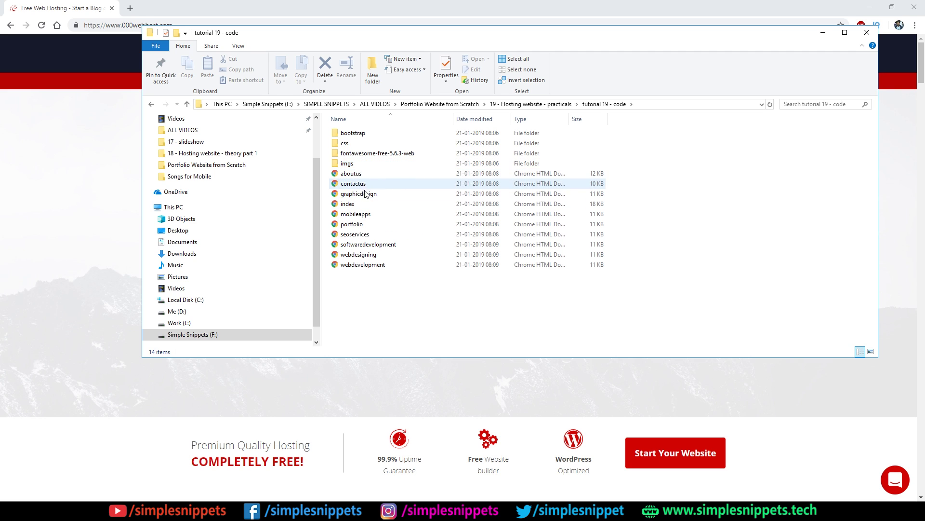
{"action": "key", "text": "alt+Tab"}
{"action": "key", "text": "alt+Tab"}
{"action": "key", "text": "alt+Tab"}
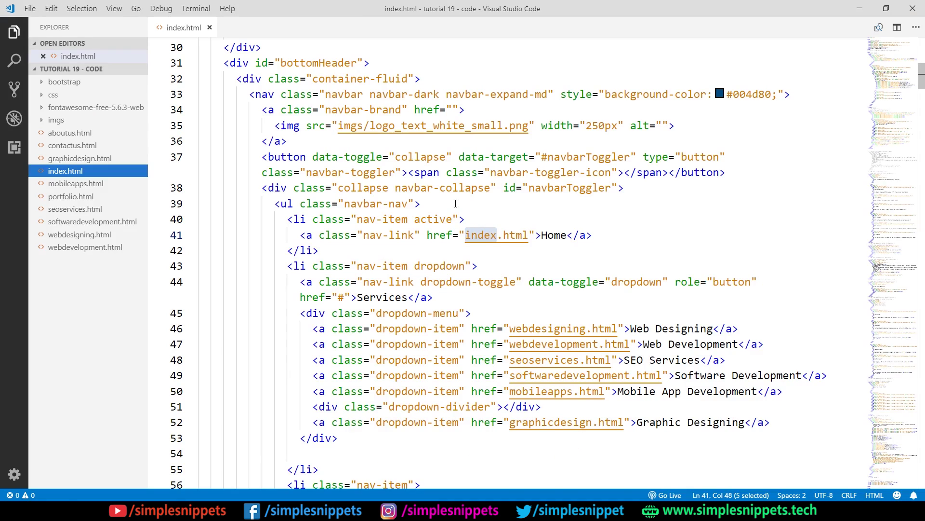
- Confirm the Home links point to index.html: line 41 of index.html, line 40 of aboutus.html
{"action": "double_click", "coordinate": [486, 236]}
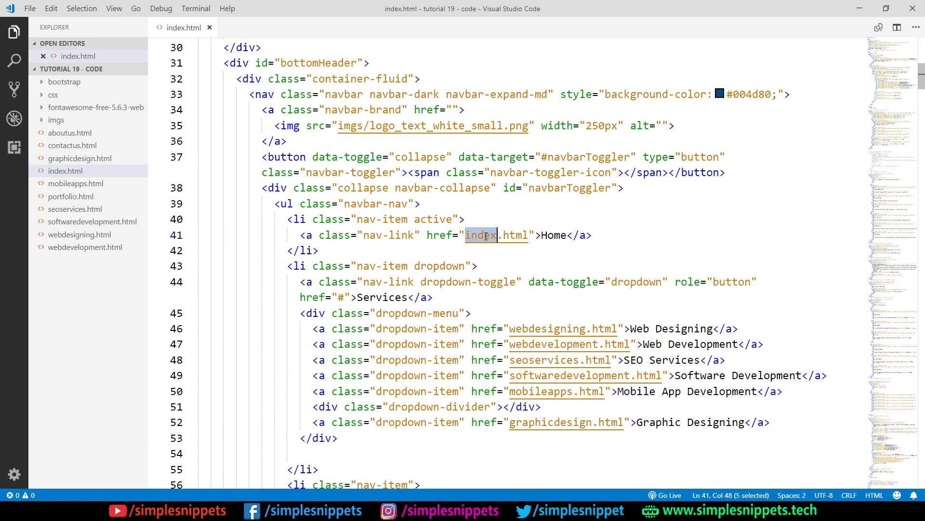
{"action": "double_click", "coordinate": [515, 235]}
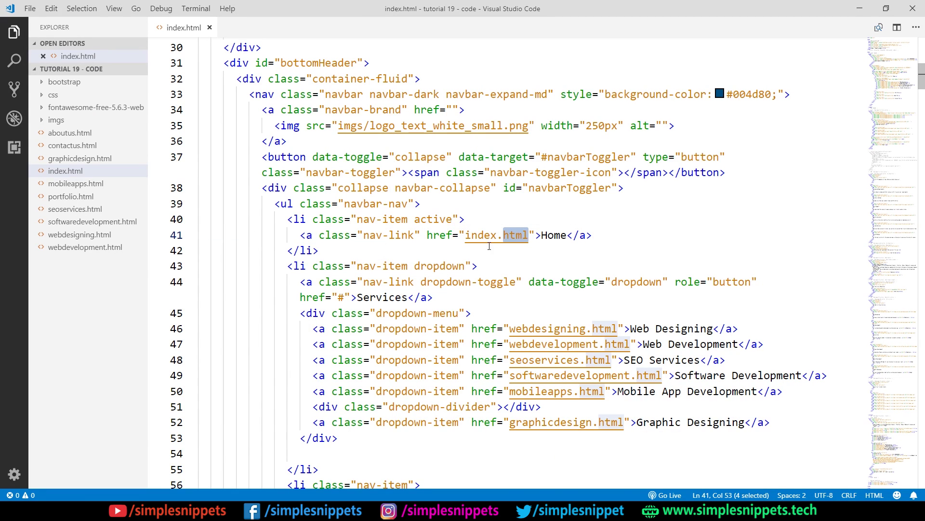
{"action": "double_click", "coordinate": [474, 235]}
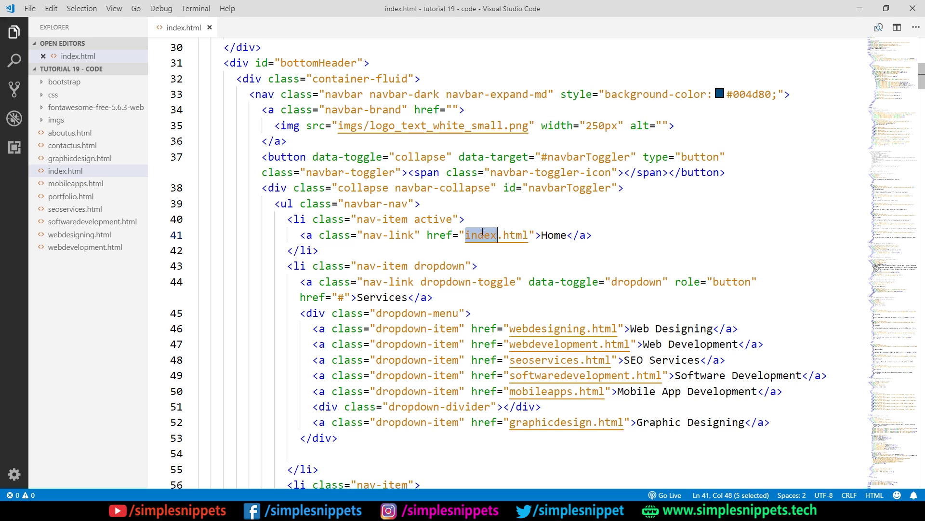
{"action": "left_click", "coordinate": [70, 133]}
{"action": "double_click", "coordinate": [489, 153]}
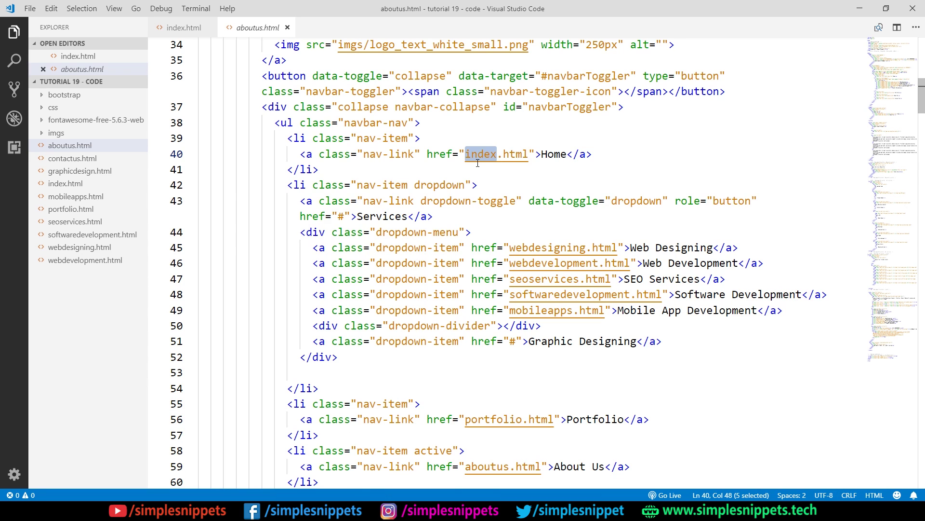
{"action": "key", "text": "alt+Tab"}
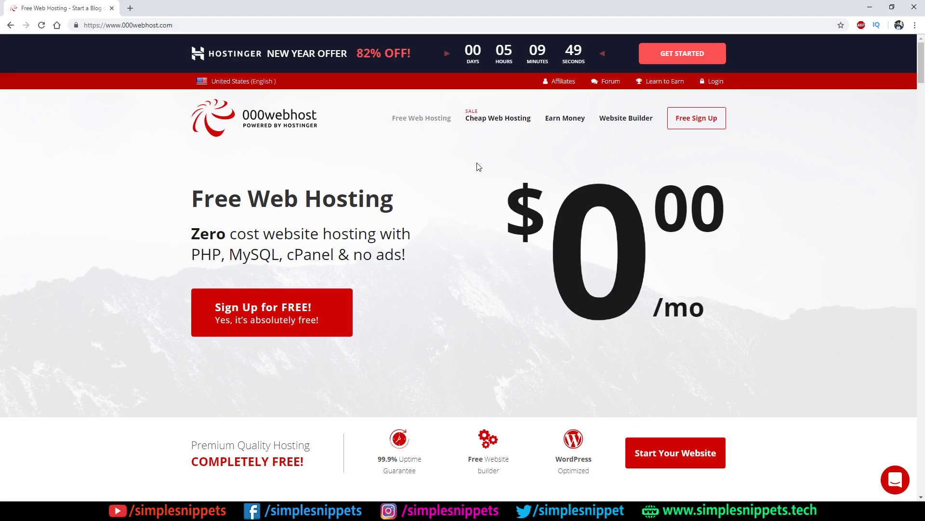
- Log in to the 000webhost account using the saved credentials
{"action": "left_click", "coordinate": [717, 78]}
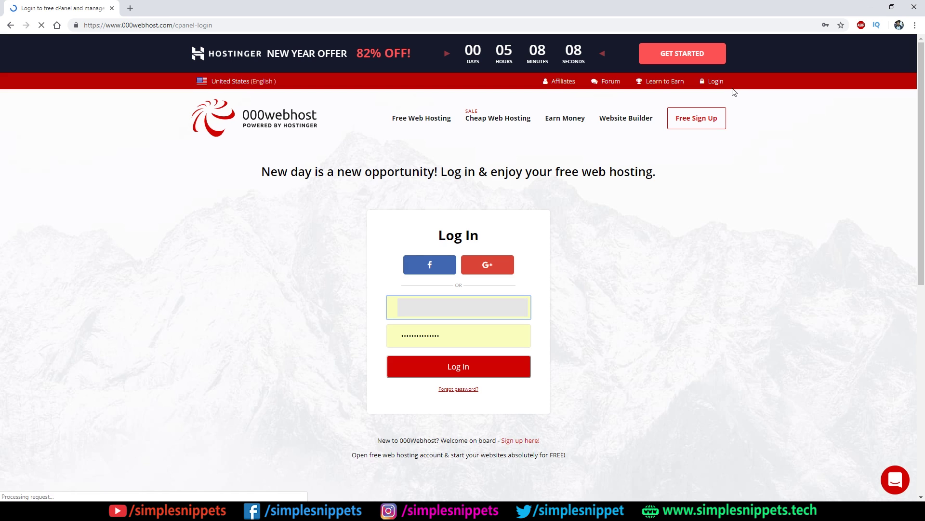
{"action": "left_click", "coordinate": [469, 371]}
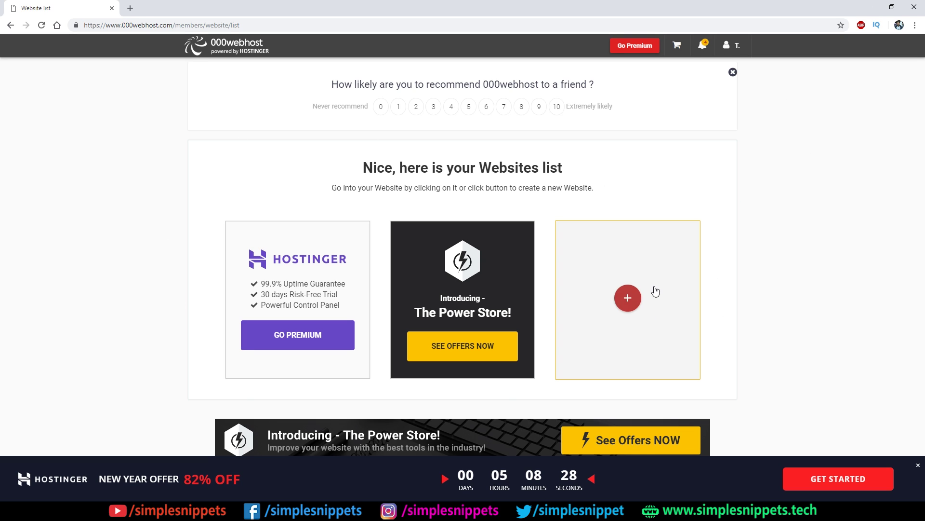
- Start a new website and copy its generated password into Notepad
{"action": "left_click", "coordinate": [625, 294]}
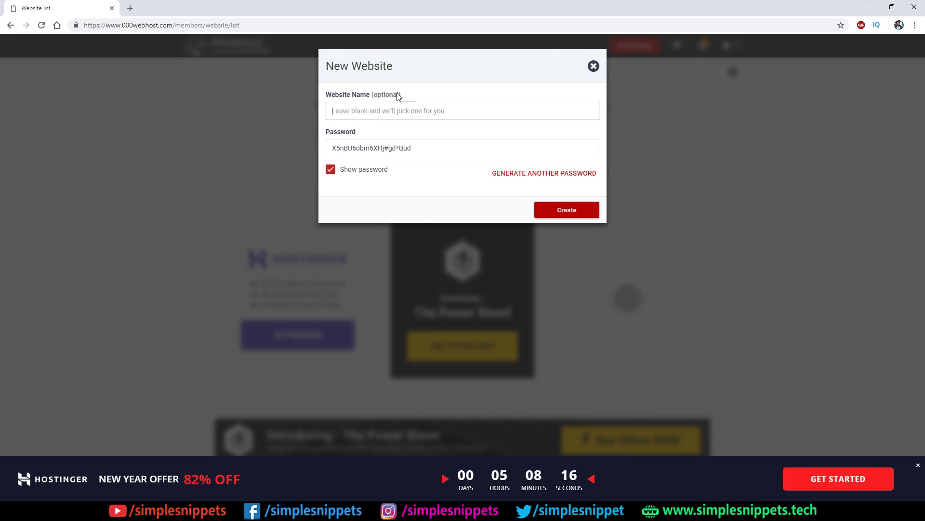
{"action": "left_click_drag", "start_coordinate": [426, 148], "coordinate": [317, 153]}
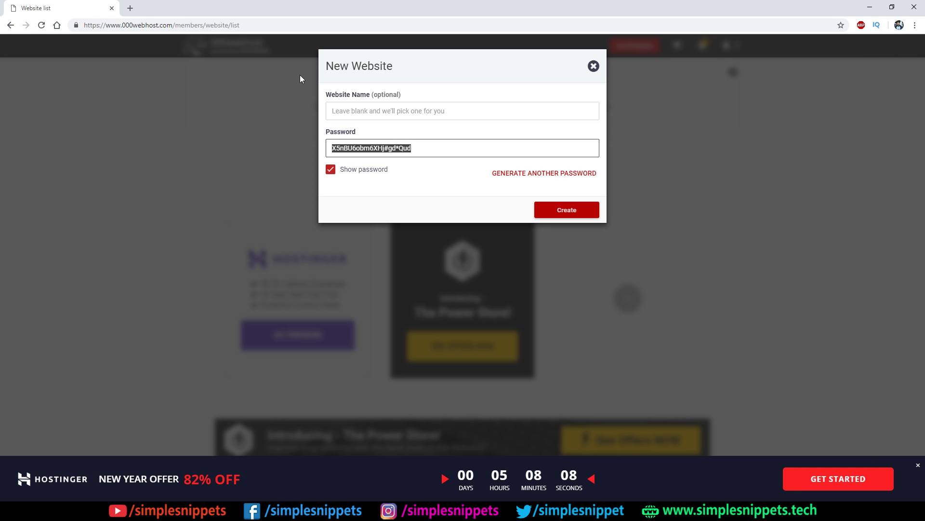
{"action": "key", "text": "alt+Tab"}
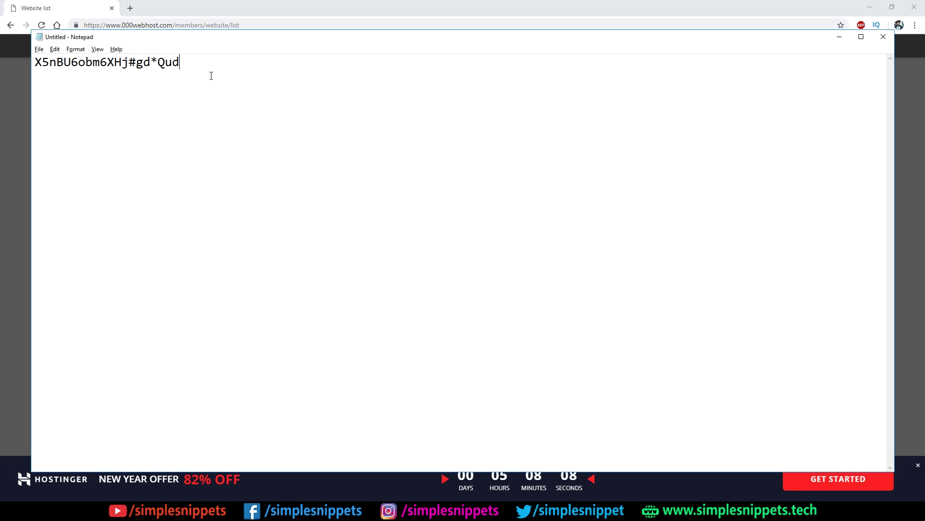
{"action": "key", "text": "alt+Tab"}
- Enter 'ssinfosolutions' as the new website's name
{"action": "key", "text": "shift+Tab"}
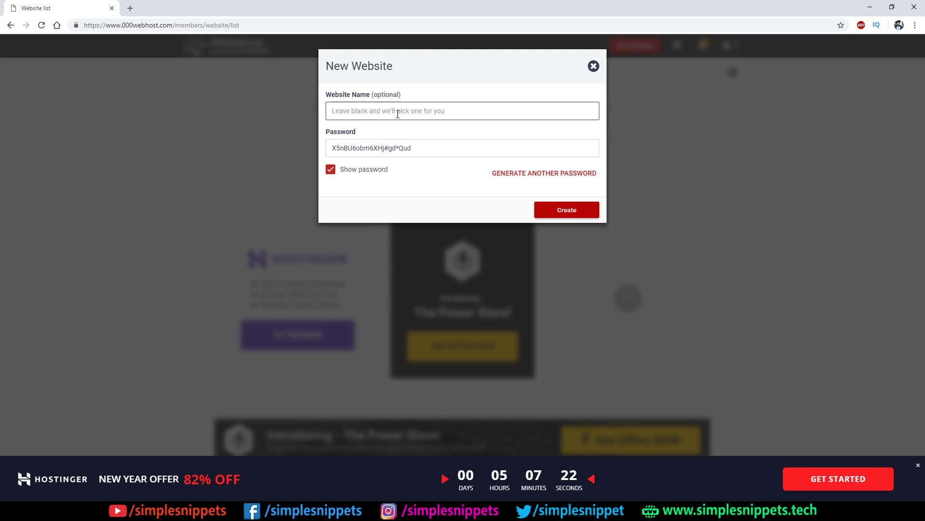
{"action": "type", "text": "ssinfolus"}
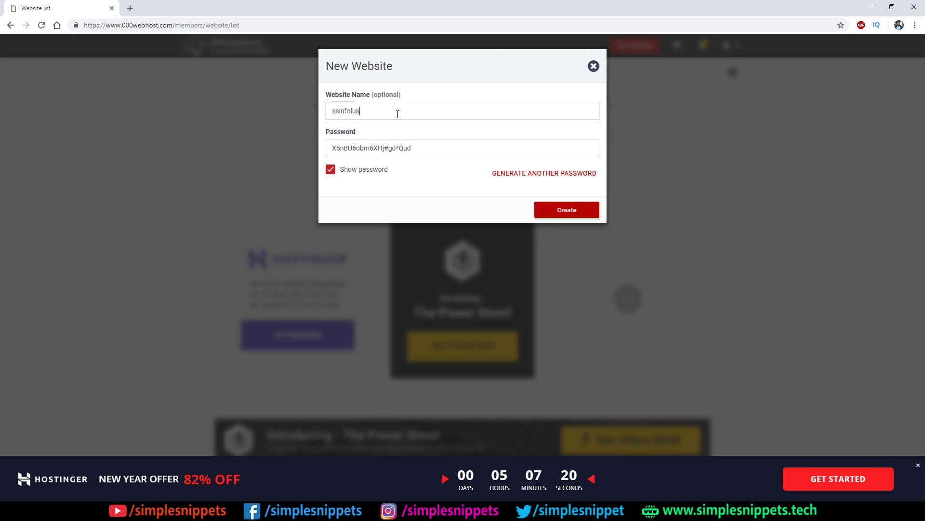
{"action": "key", "text": "BackSpace"}
{"action": "type", "text": "s"}
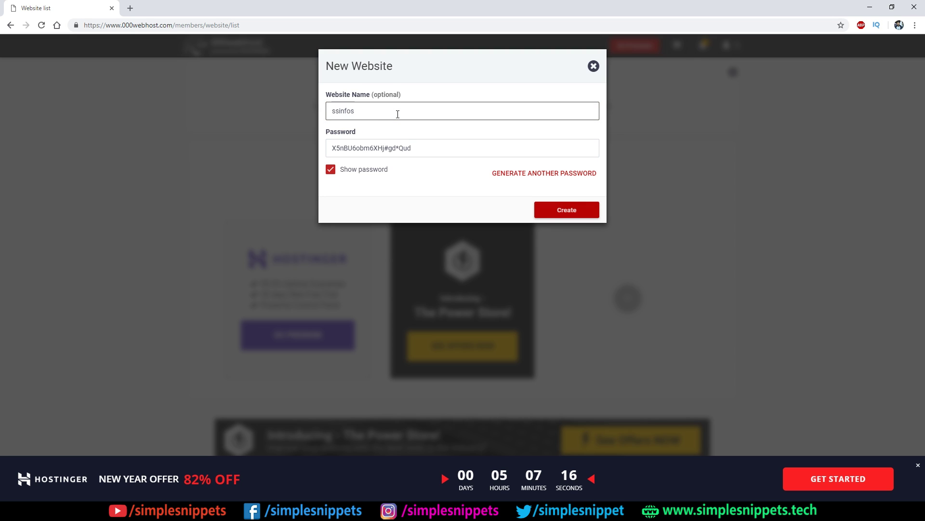
{"action": "type", "text": "olution"}
{"action": "left_click_drag", "start_coordinate": [332, 111], "coordinate": [340, 113]}
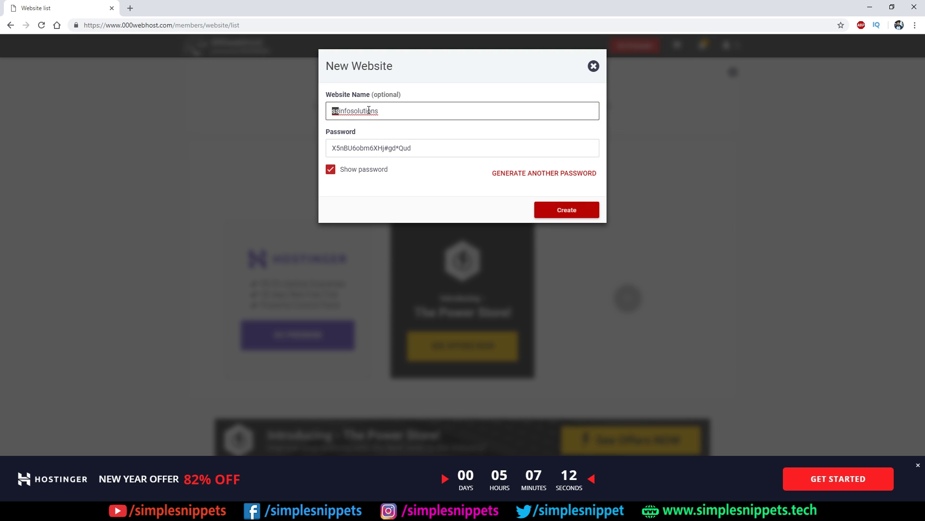
{"action": "left_click", "coordinate": [391, 113]}
- Create the ssinfosolutions website and review the builder, WordPress and upload options
{"action": "left_click", "coordinate": [560, 212]}
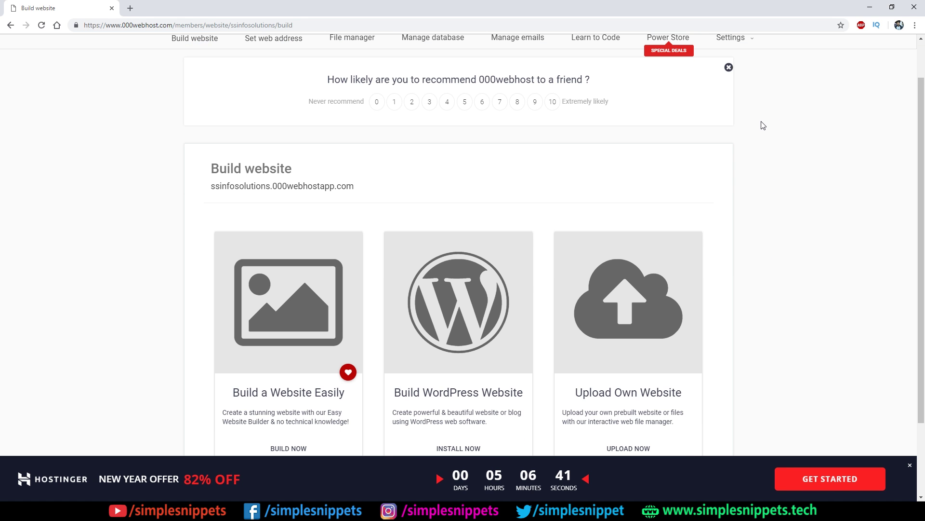
{"action": "scroll", "coordinate": [226, 145], "scroll_direction": "down", "scroll_amount": 1}
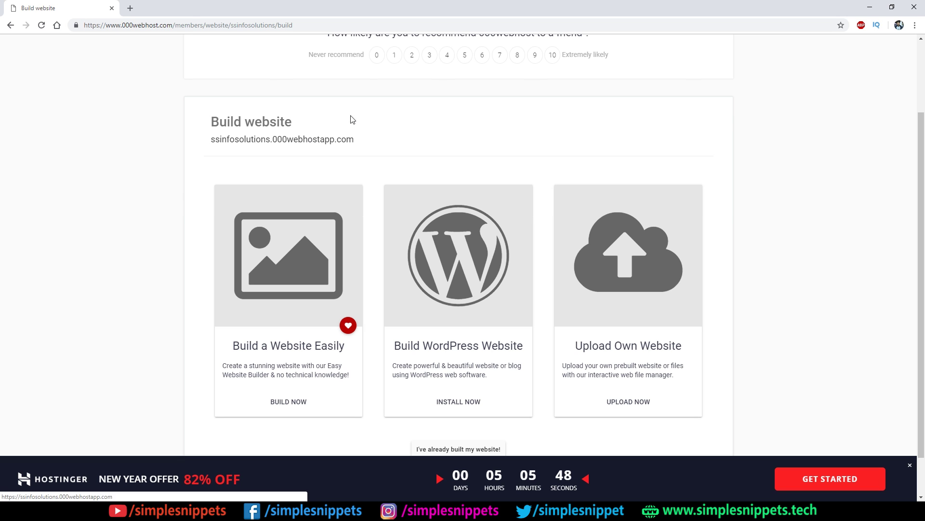
{"action": "scroll", "coordinate": [349, 151], "scroll_direction": "up", "scroll_amount": 1}
{"action": "scroll", "coordinate": [344, 164], "scroll_direction": "down", "scroll_amount": 1}
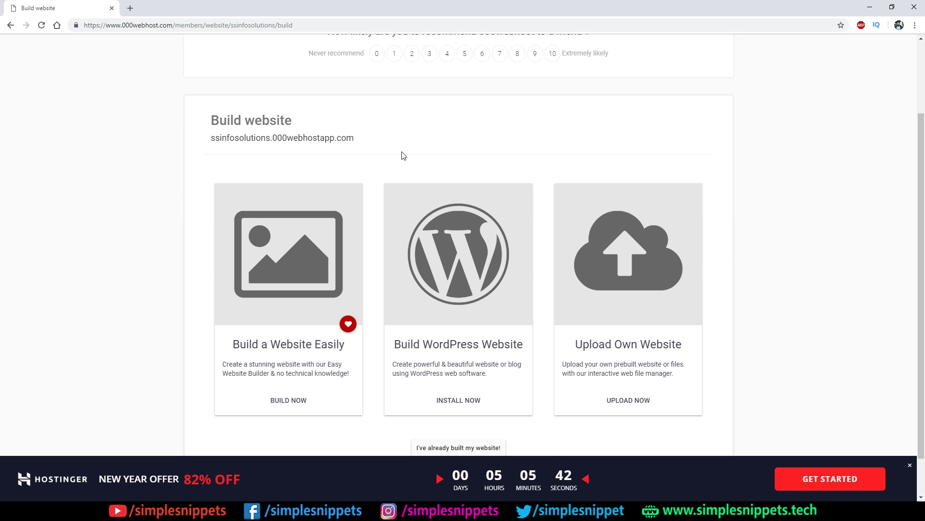
{"action": "scroll", "coordinate": [403, 155], "scroll_direction": "up", "scroll_amount": 2}
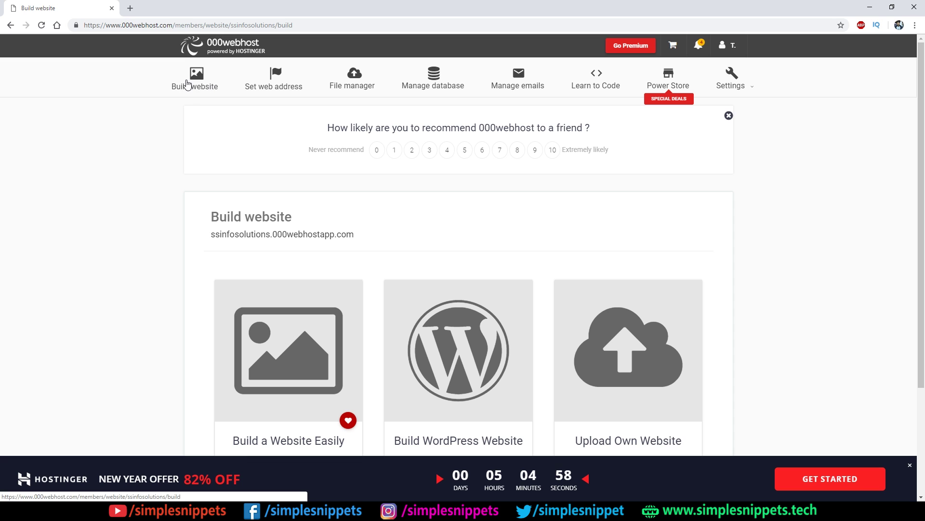
- Open ssinfosolutions.000webhostapp.com in a new tab and note the missing index.php notice
{"action": "scroll", "coordinate": [285, 141], "scroll_direction": "down", "scroll_amount": 2}
{"action": "left_click", "coordinate": [286, 140]}
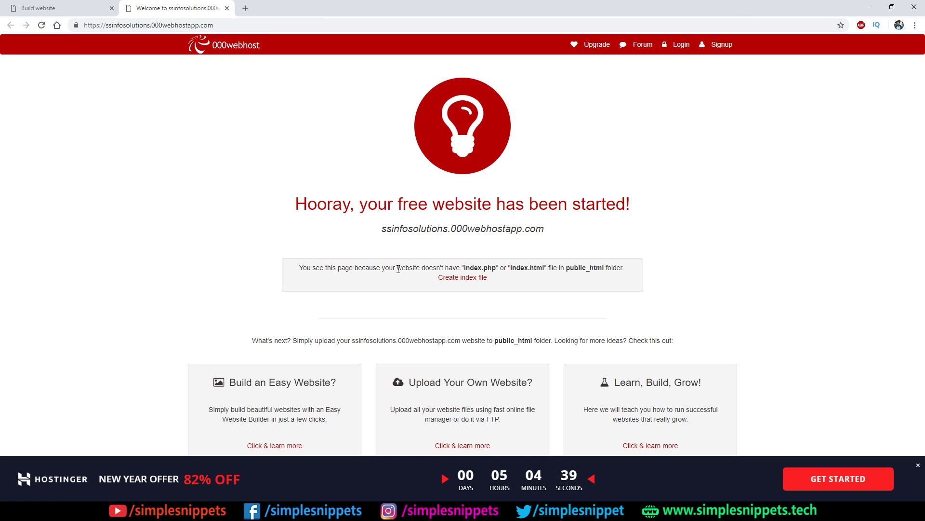
{"action": "left_click_drag", "start_coordinate": [466, 269], "coordinate": [555, 267]}
{"action": "left_click_drag", "start_coordinate": [213, 25], "coordinate": [84, 27]}
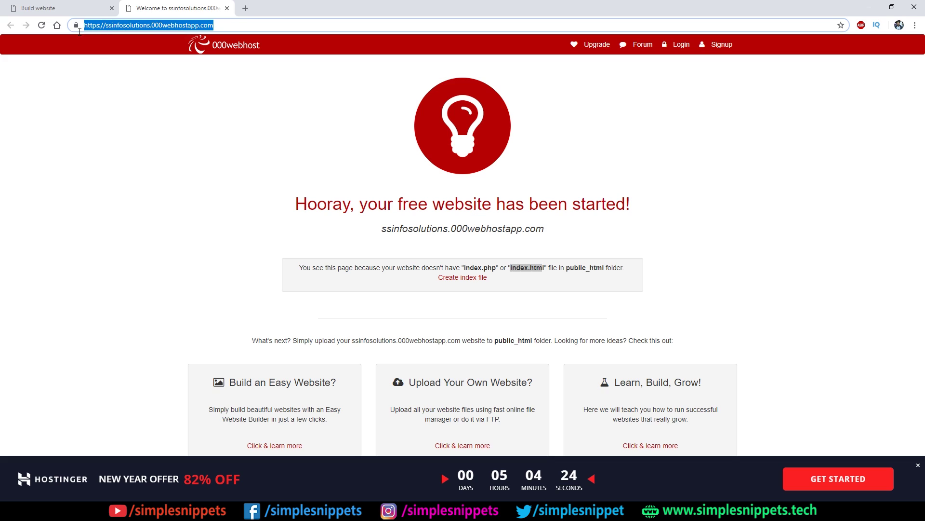
{"action": "left_click", "coordinate": [448, 313]}
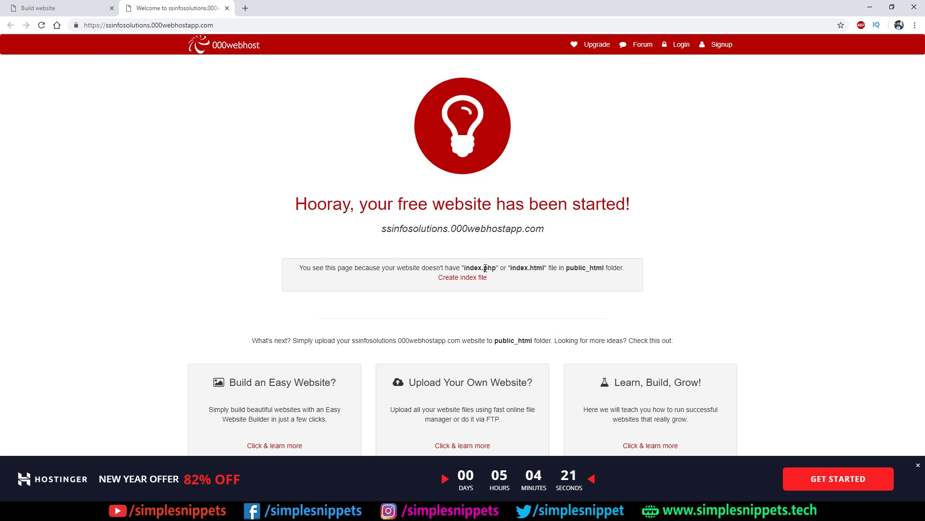
{"action": "left_click_drag", "start_coordinate": [464, 268], "coordinate": [545, 268]}
{"action": "double_click", "coordinate": [521, 268]}
{"action": "left_click", "coordinate": [244, 26]}
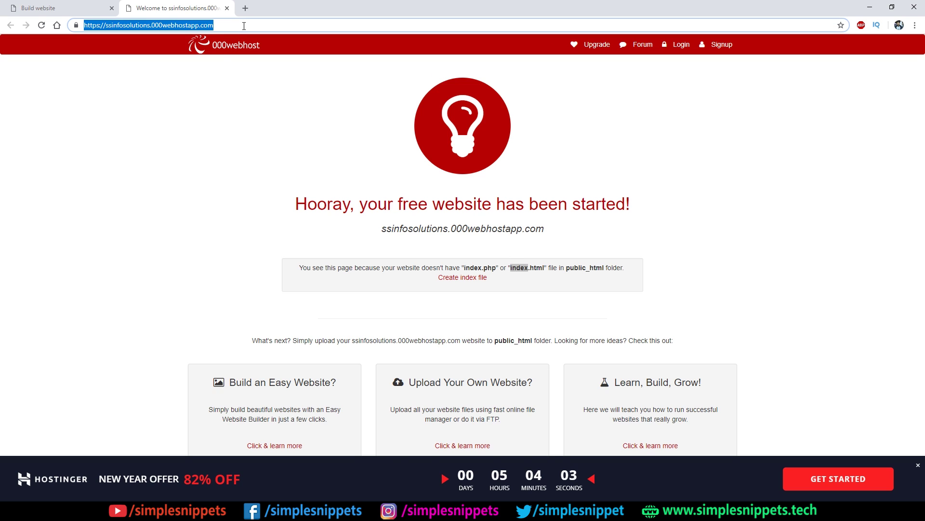
{"action": "left_click", "coordinate": [153, 155]}
- Go to My websites from the account menu
{"action": "left_click", "coordinate": [57, 5]}
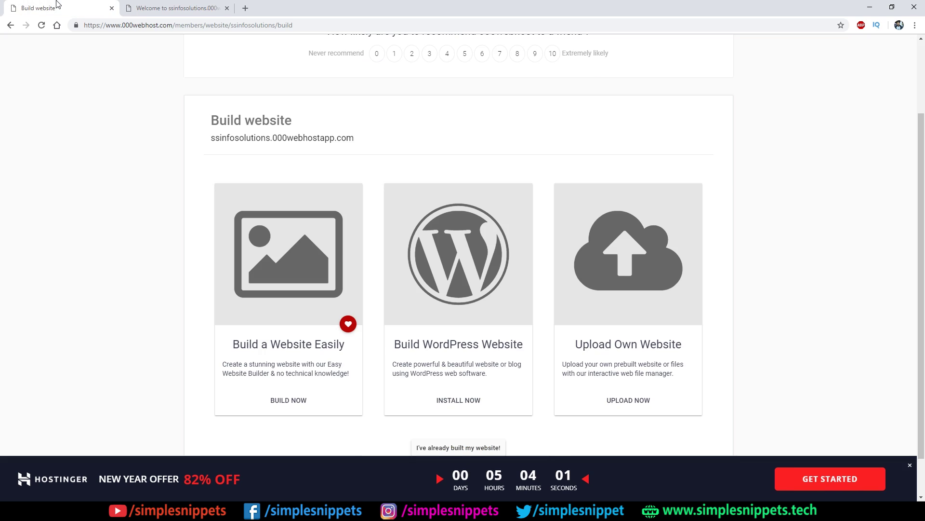
{"action": "scroll", "coordinate": [271, 207], "scroll_direction": "up", "scroll_amount": 2}
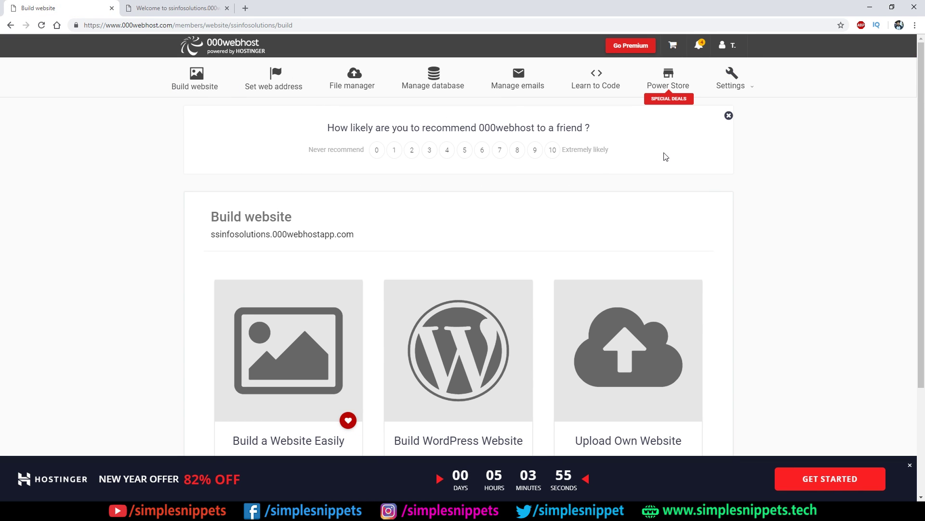
{"action": "mouse_move", "coordinate": [732, 79]}
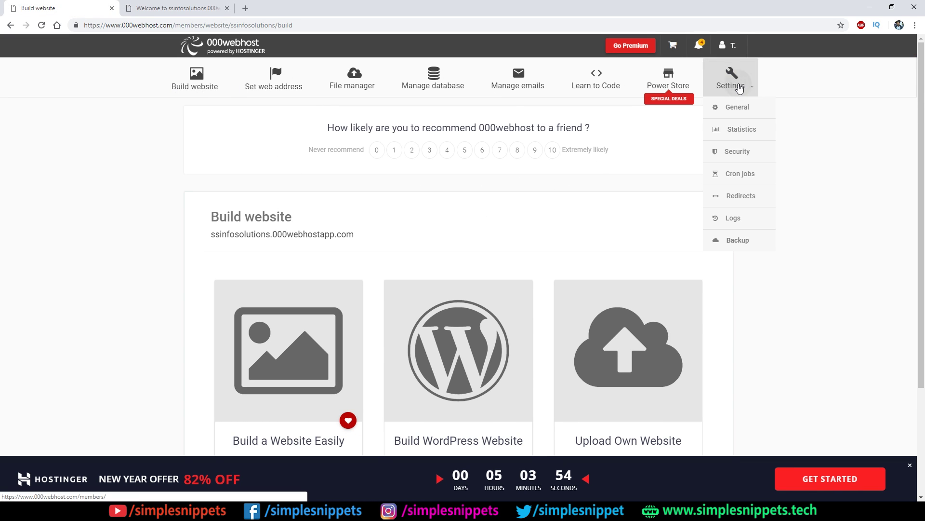
{"action": "left_click", "coordinate": [727, 44]}
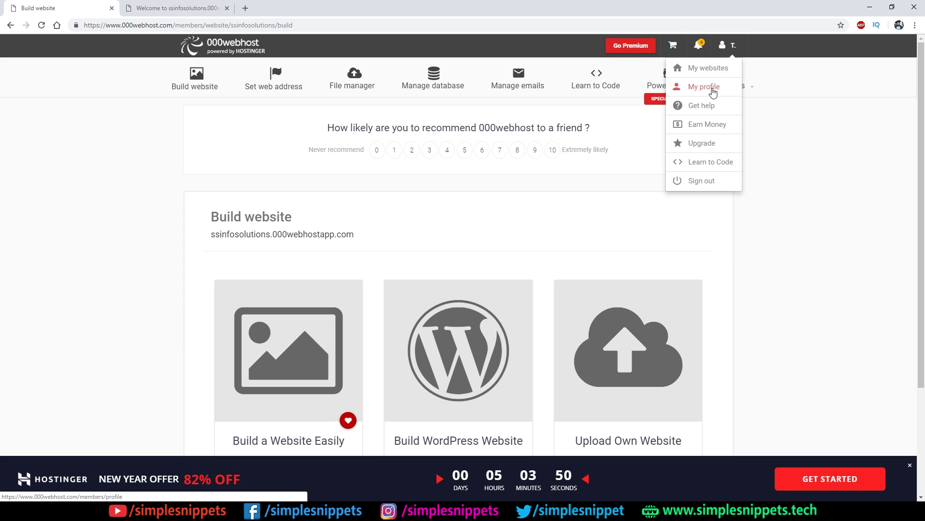
{"action": "left_click", "coordinate": [716, 69]}
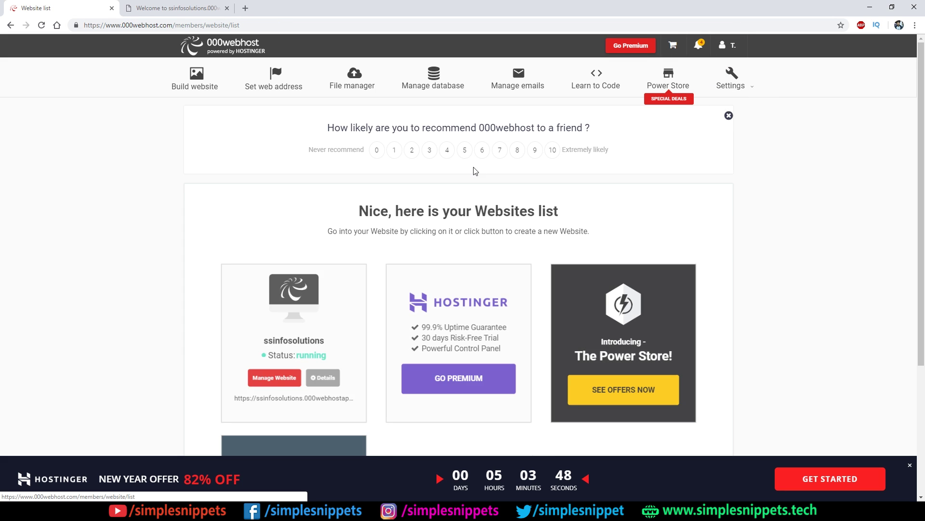
- Manage the ssinfosolutions website and choose Upload Own Website
{"action": "scroll", "coordinate": [188, 258], "scroll_direction": "down", "scroll_amount": 1}
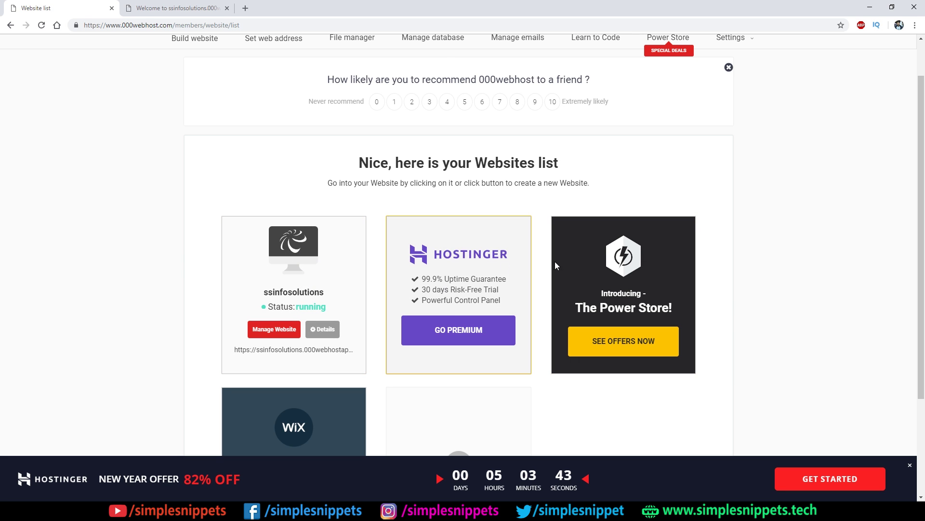
{"action": "scroll", "coordinate": [508, 203], "scroll_direction": "down", "scroll_amount": 2}
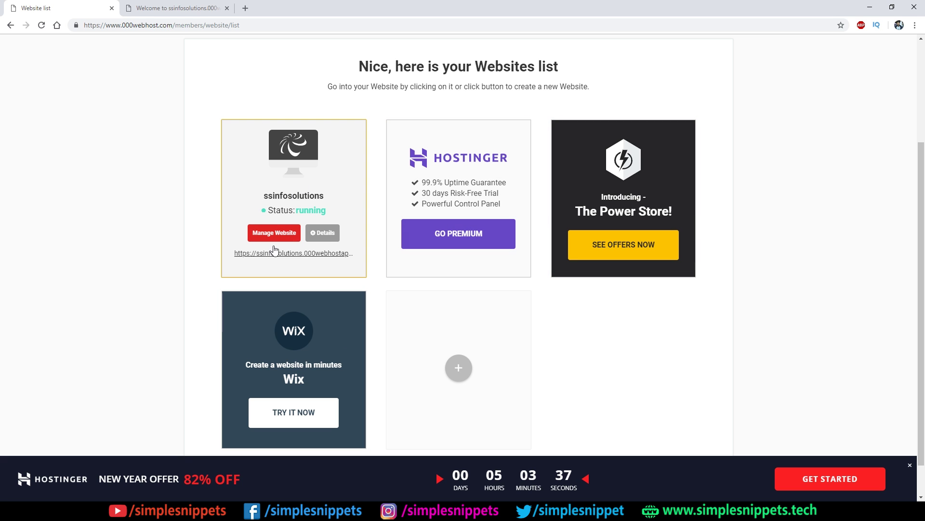
{"action": "left_click", "coordinate": [285, 235]}
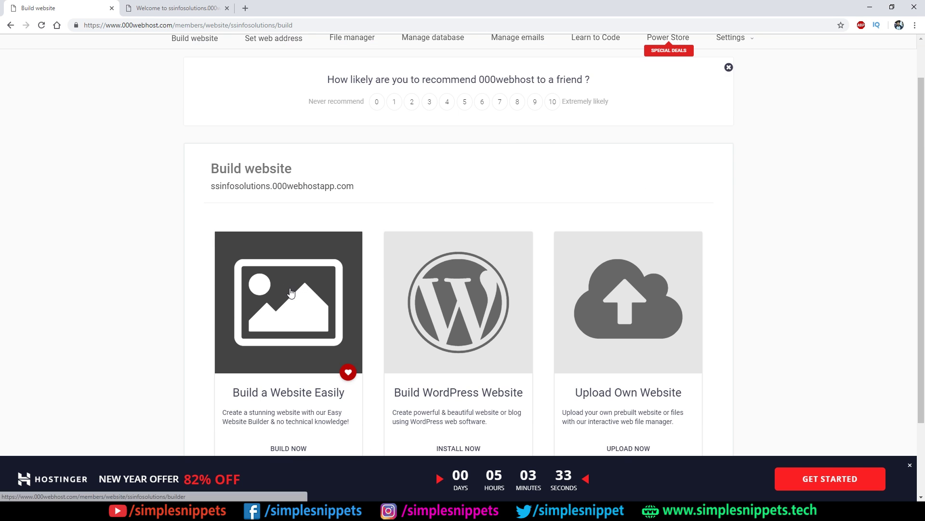
{"action": "scroll", "coordinate": [294, 284], "scroll_direction": "down", "scroll_amount": 1}
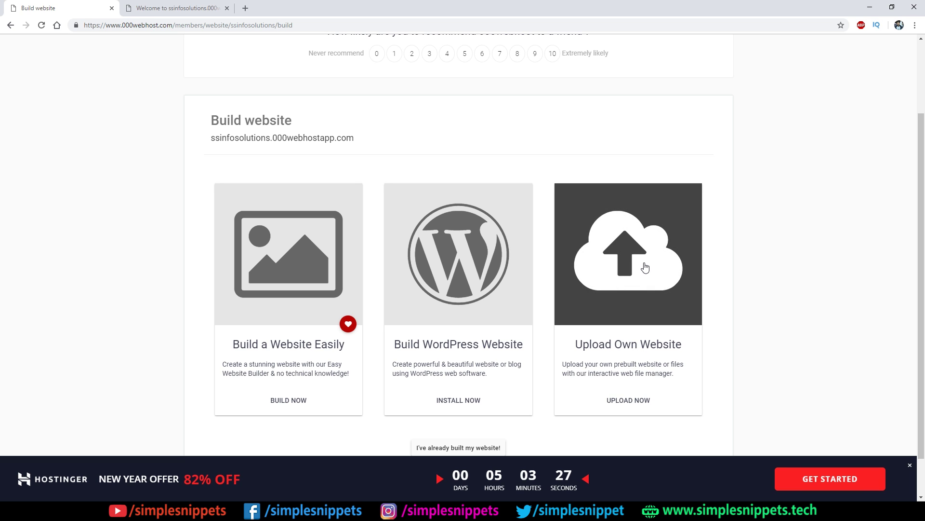
{"action": "left_click", "coordinate": [624, 252]}
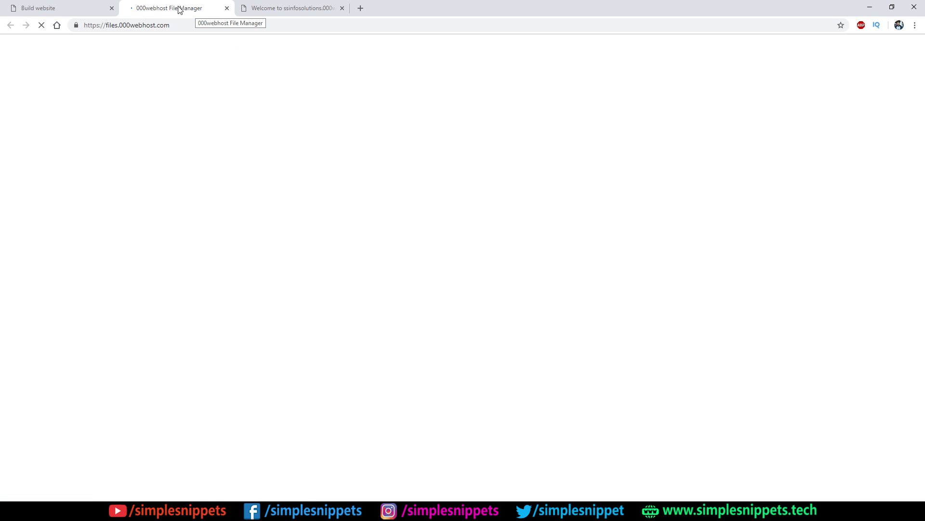
- Launch the File manager from the Build website page to view public_html with .htaccess
{"action": "left_click", "coordinate": [62, 8]}
{"action": "scroll", "coordinate": [551, 130], "scroll_direction": "up", "scroll_amount": 2}
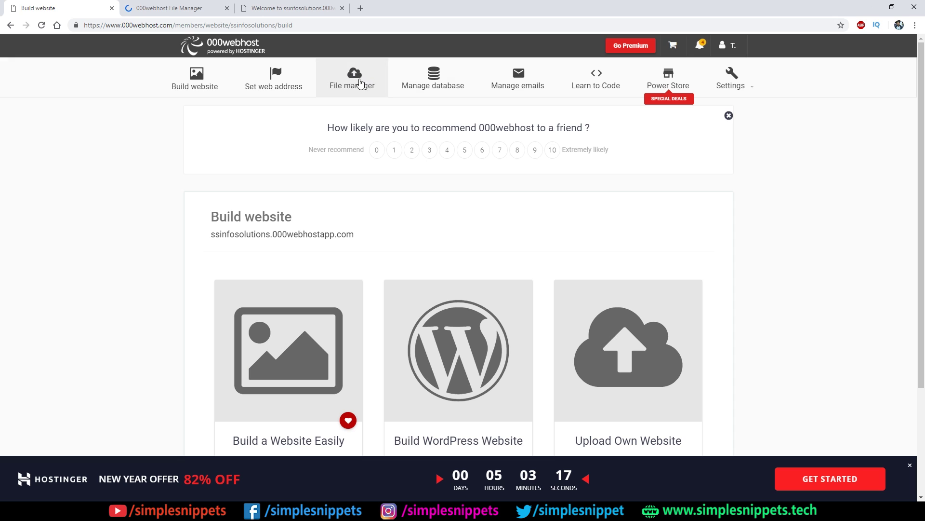
{"action": "left_click", "coordinate": [351, 82]}
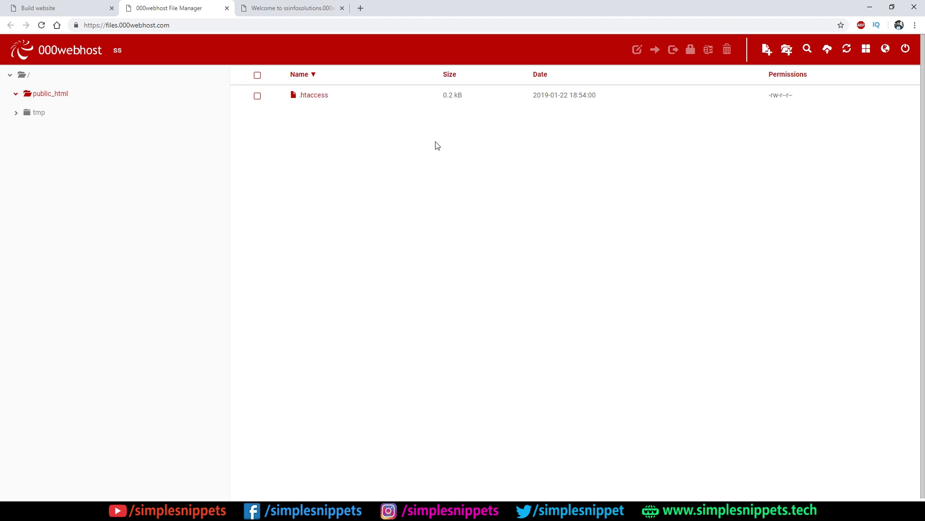
- Look at the live placeholder tab, return to public_html, then bring up the local project folder
{"action": "left_click", "coordinate": [279, 4]}
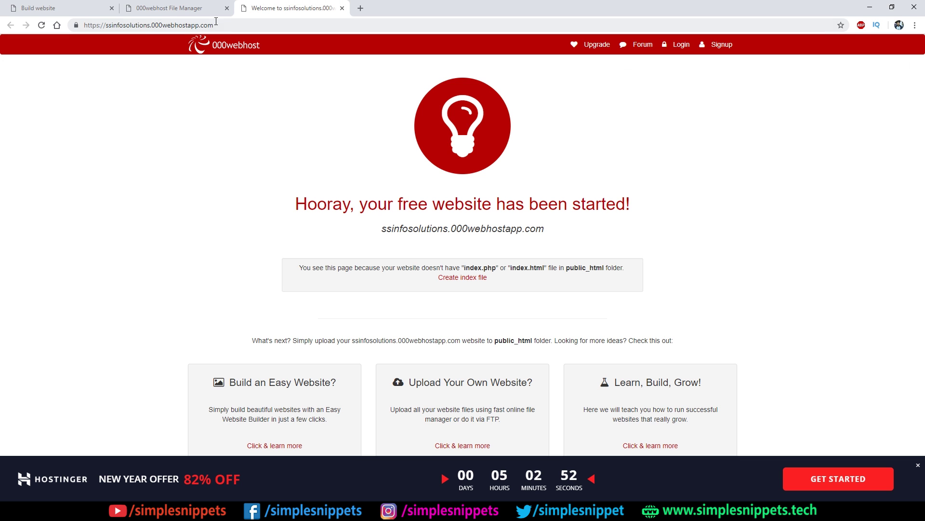
{"action": "left_click", "coordinate": [166, 6]}
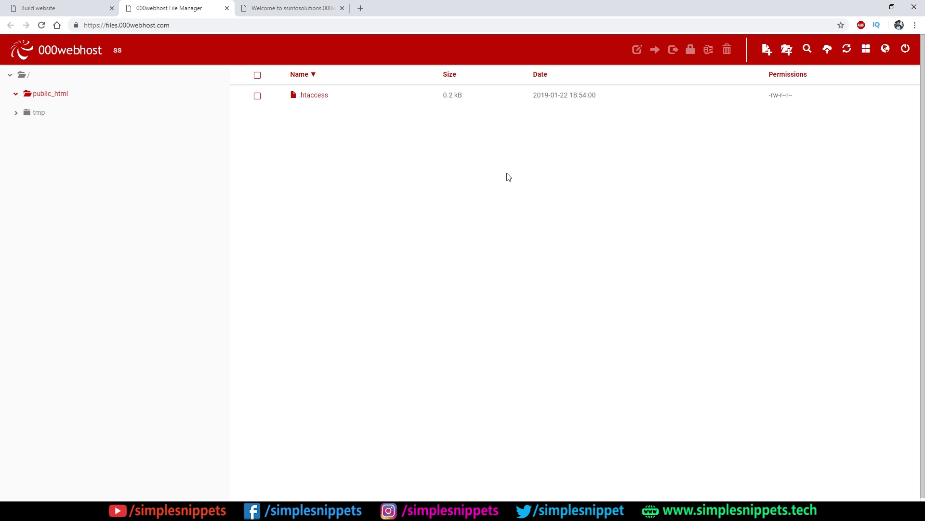
{"action": "key", "text": "alt+Tab"}
{"action": "key", "text": "alt+Tab"}
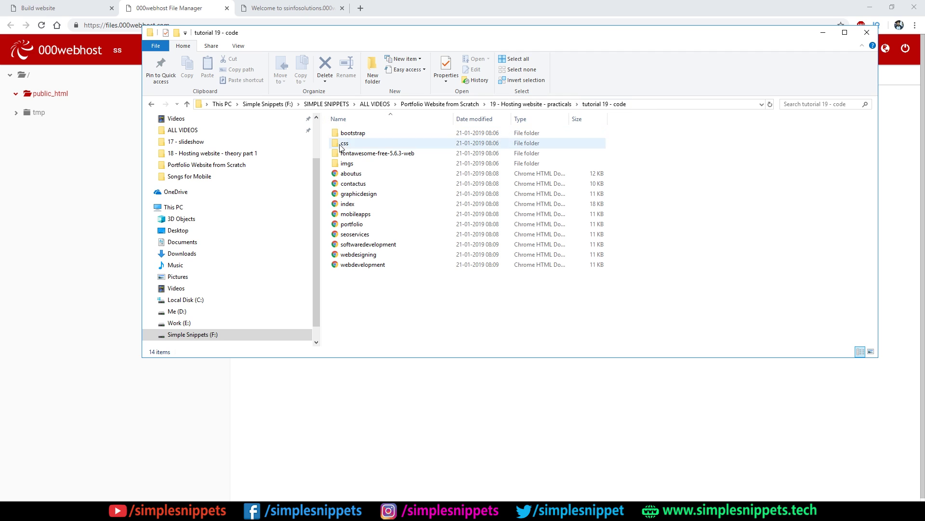
- Browse the tutorial 19 - code folder and its imgs subfolder
{"action": "left_click", "coordinate": [355, 234]}
{"action": "double_click", "coordinate": [347, 163]}
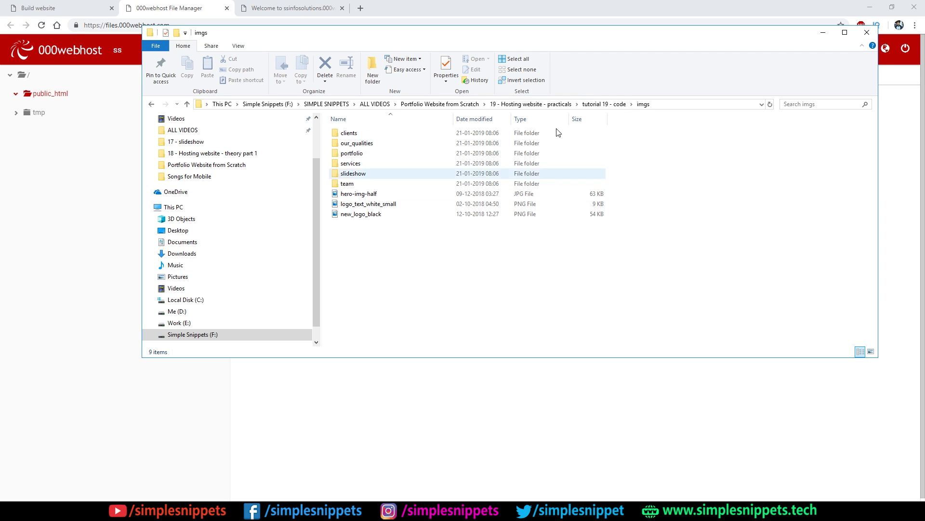
{"action": "left_click", "coordinate": [604, 104]}
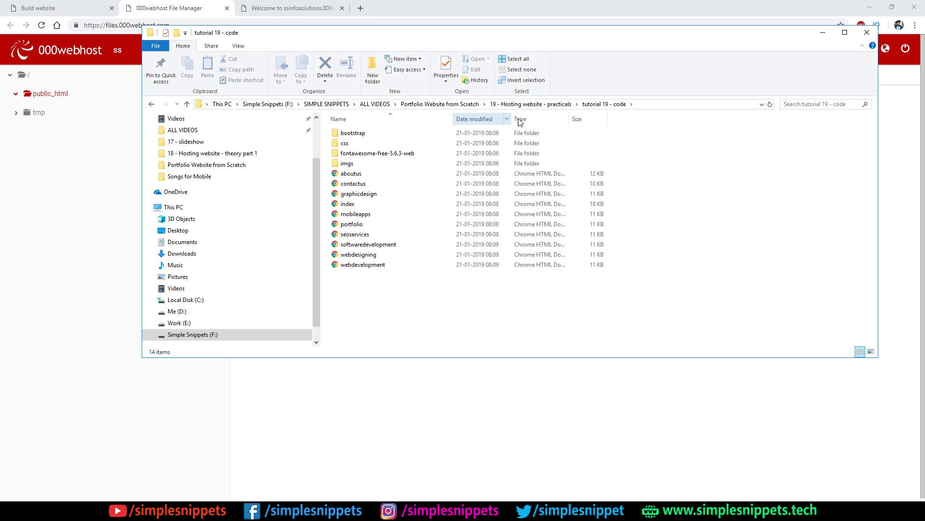
{"action": "left_click", "coordinate": [546, 105]}
{"action": "left_click", "coordinate": [398, 174]}
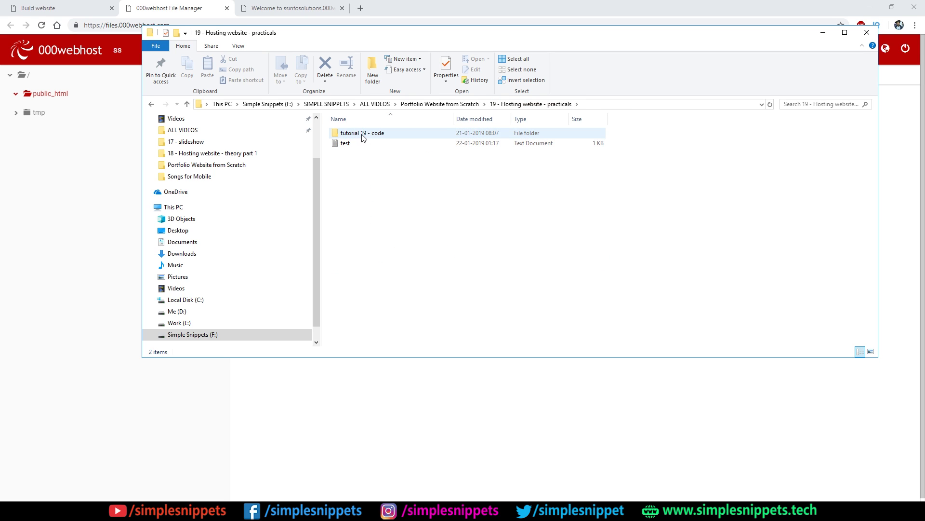
{"action": "double_click", "coordinate": [396, 137]}
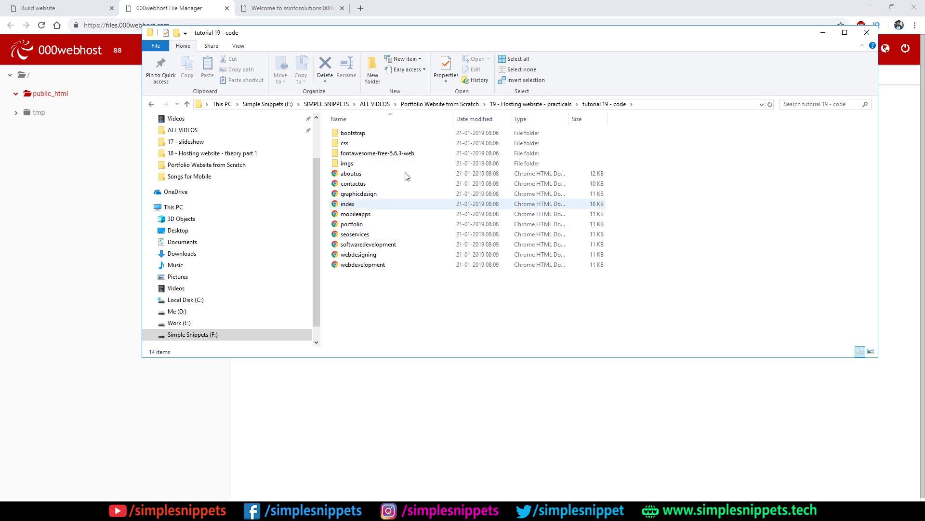
{"action": "left_click", "coordinate": [516, 101]}
- Add the tutorial 19 - code folder to a ZIP archive
{"action": "right_click", "coordinate": [381, 133]}
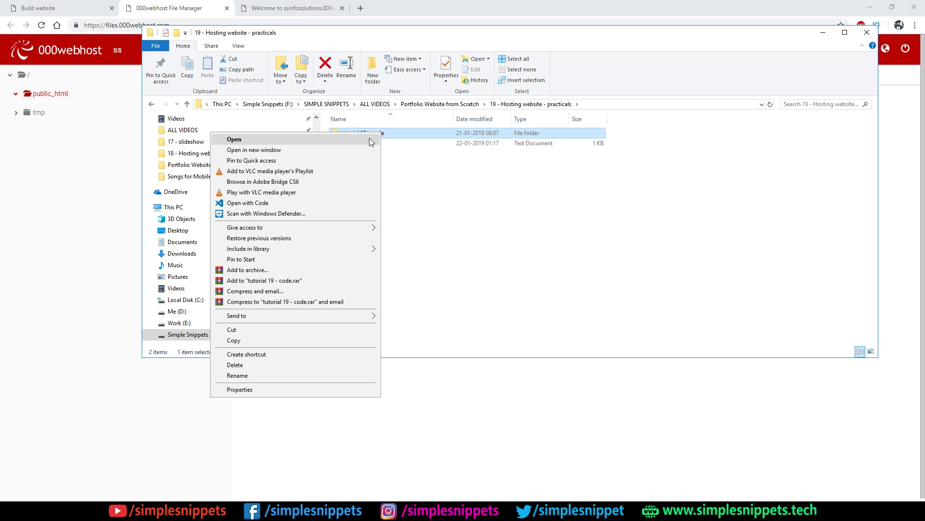
{"action": "left_click", "coordinate": [259, 270]}
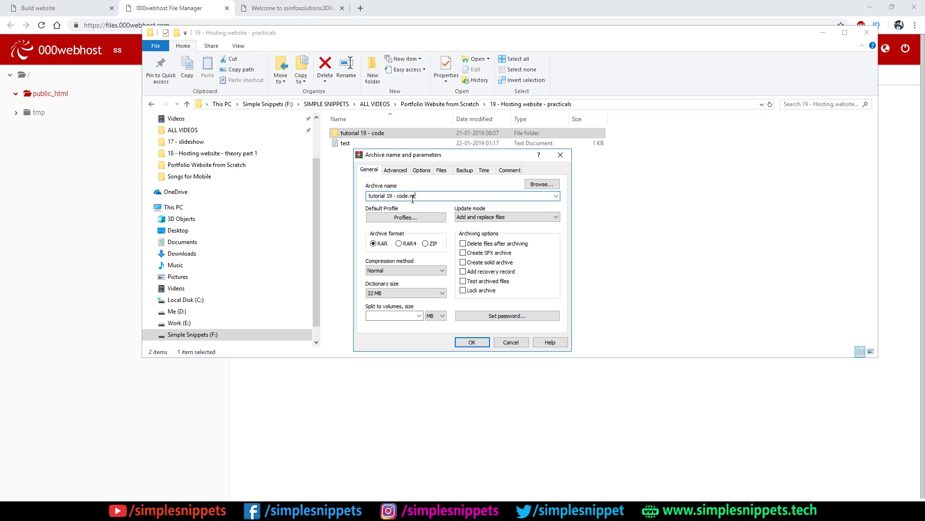
{"action": "left_click", "coordinate": [425, 244]}
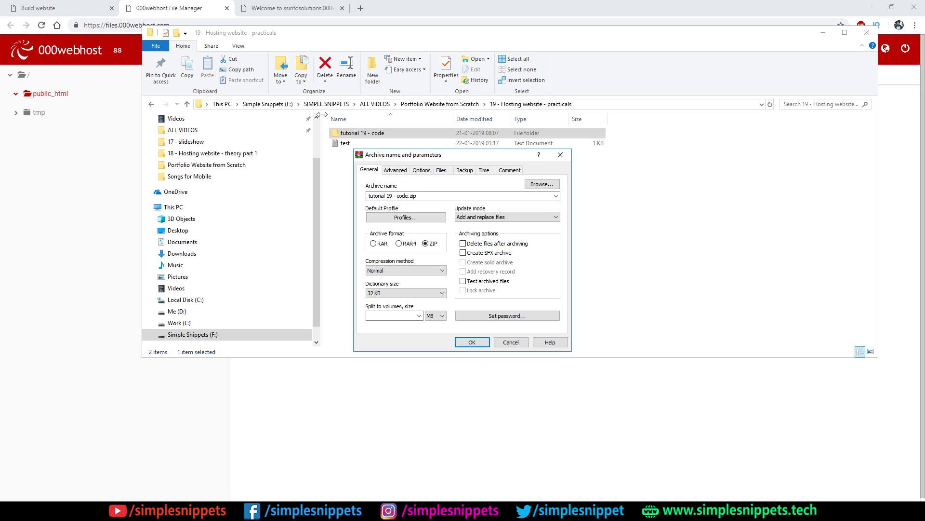
{"action": "left_click", "coordinate": [202, 4]}
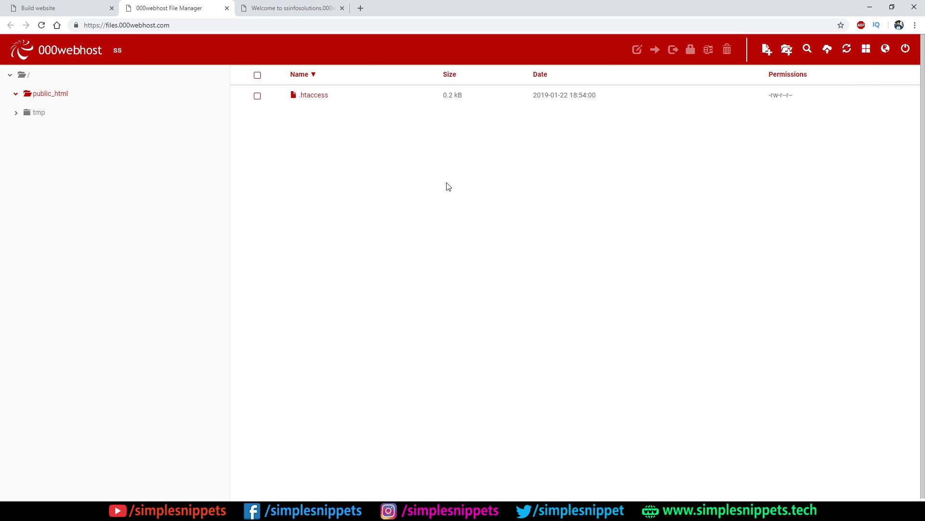
{"action": "key", "text": "alt+Tab"}
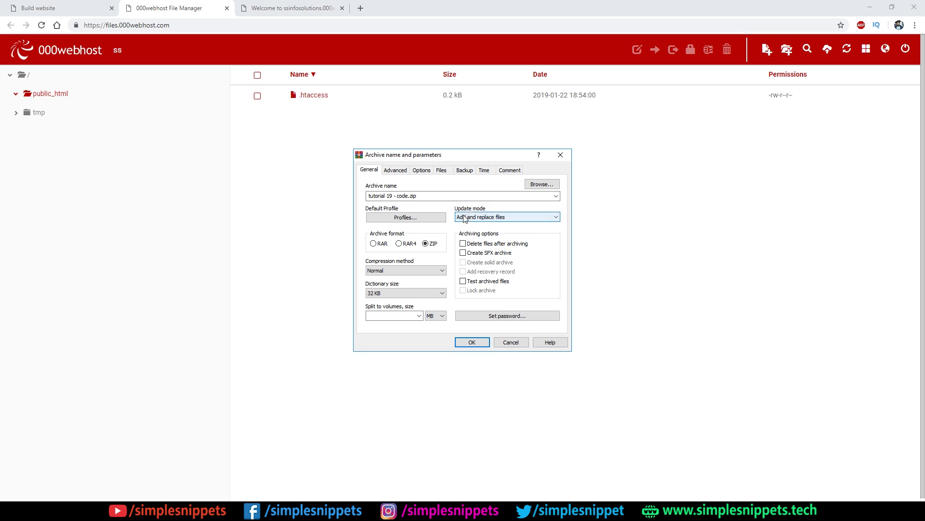
{"action": "key", "text": "alt+Tab"}
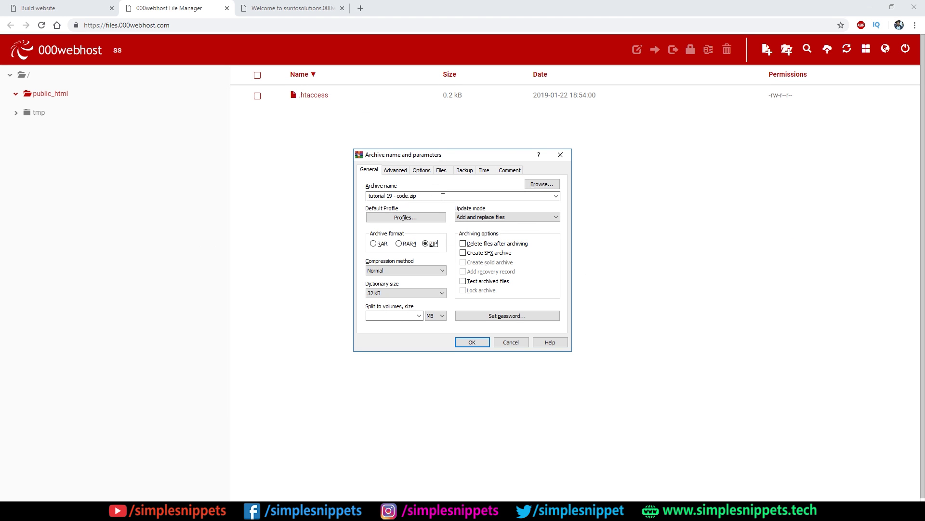
{"action": "key", "text": "alt+Tab"}
{"action": "key", "text": "Tab"}
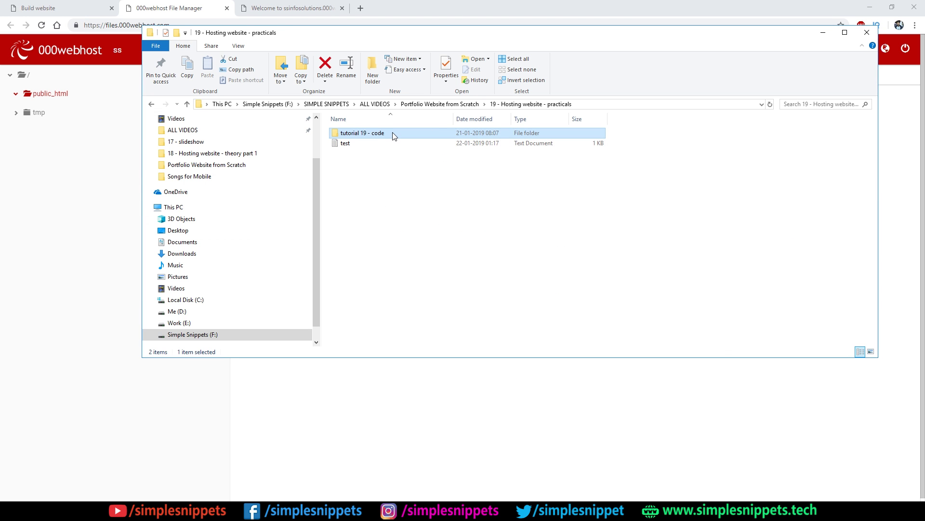
- Recheck the project folder's contents, then start uploading files into public_html
{"action": "double_click", "coordinate": [386, 132]}
{"action": "key", "text": "alt+Left"}
{"action": "key", "text": "alt+Tab"}
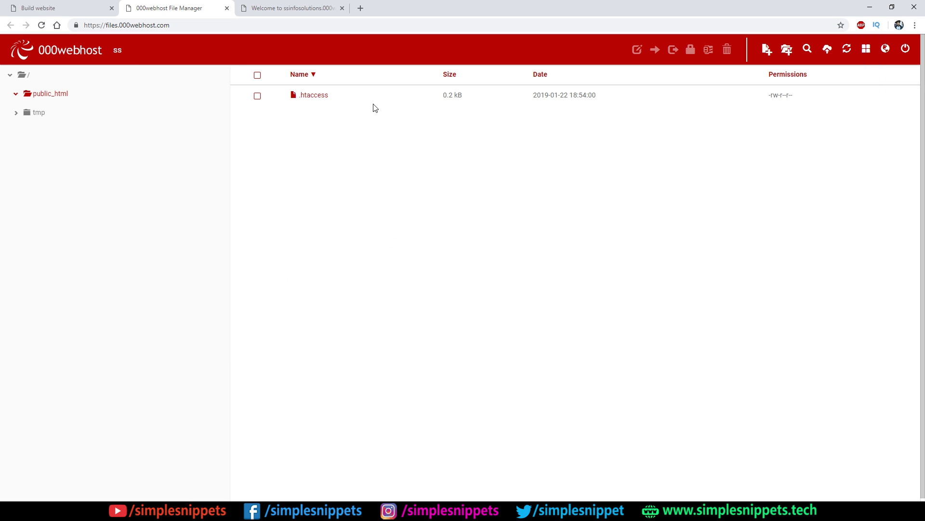
{"action": "key", "text": "alt+Tab"}
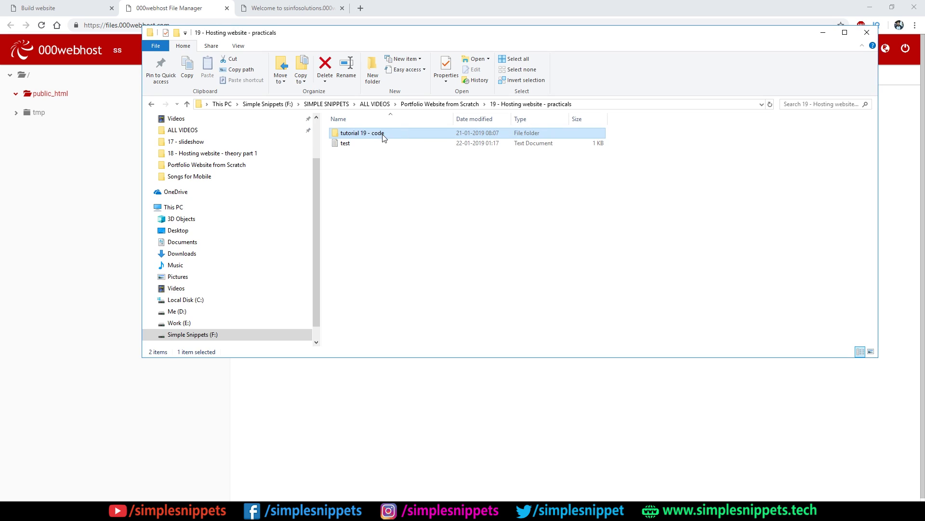
{"action": "double_click", "coordinate": [381, 131]}
{"action": "key", "text": "alt+Tab"}
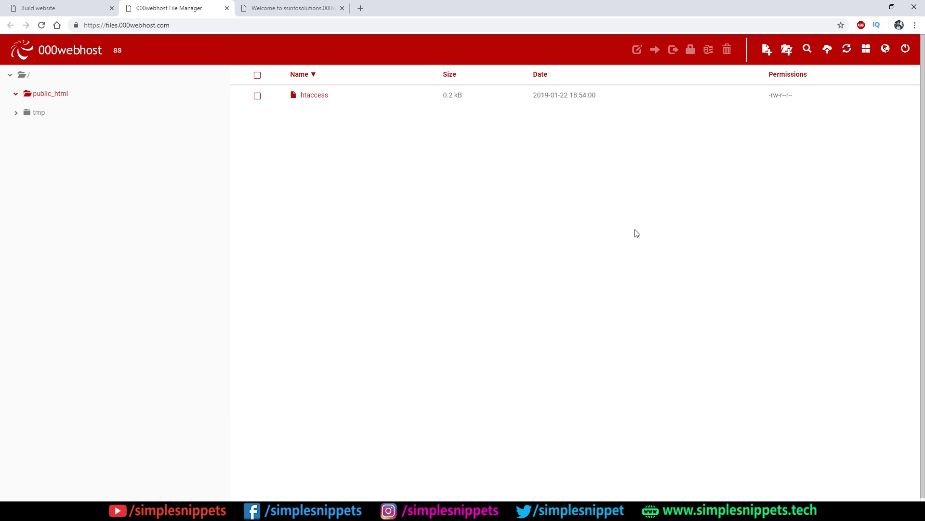
{"action": "left_click", "coordinate": [826, 50]}
- Upload index.html from the tutorial 19 - code folder into public_html
{"action": "left_click", "coordinate": [455, 121]}
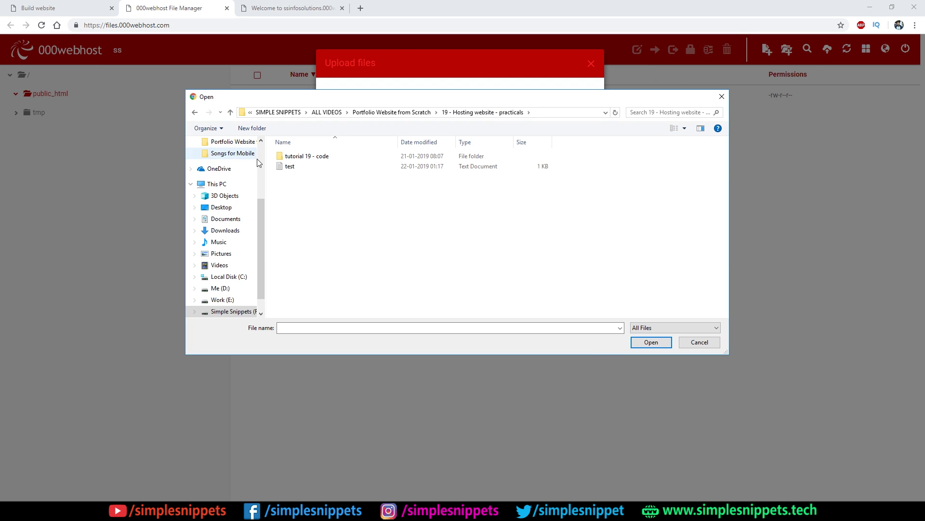
{"action": "left_click", "coordinate": [311, 158]}
{"action": "double_click", "coordinate": [311, 159]}
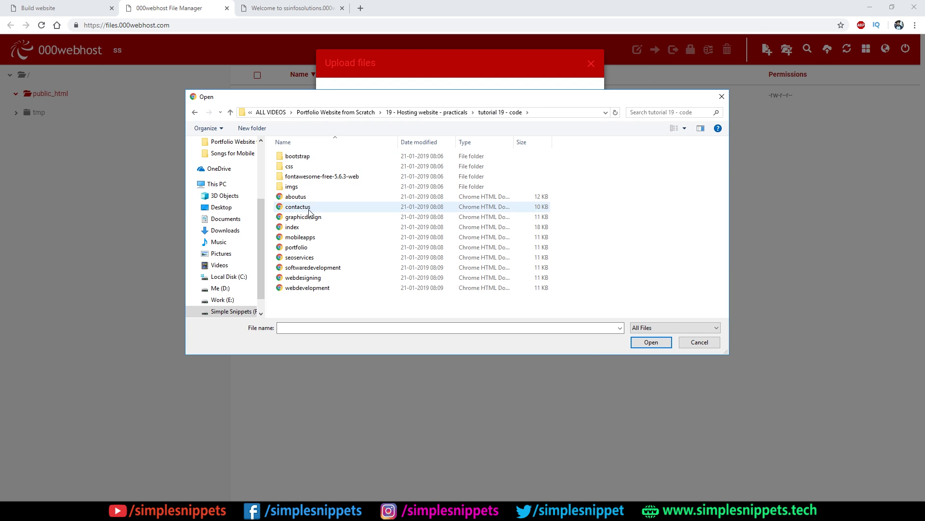
{"action": "left_click", "coordinate": [289, 228]}
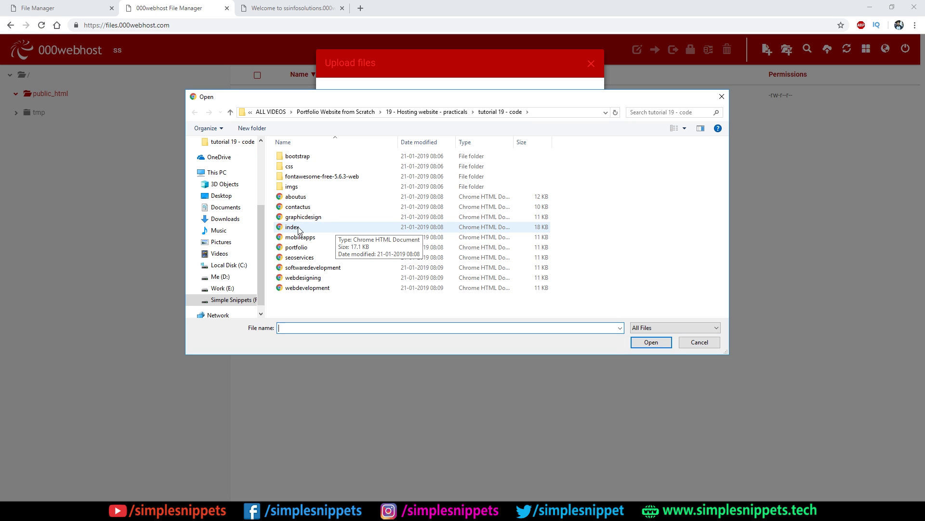
{"action": "double_click", "coordinate": [292, 227]}
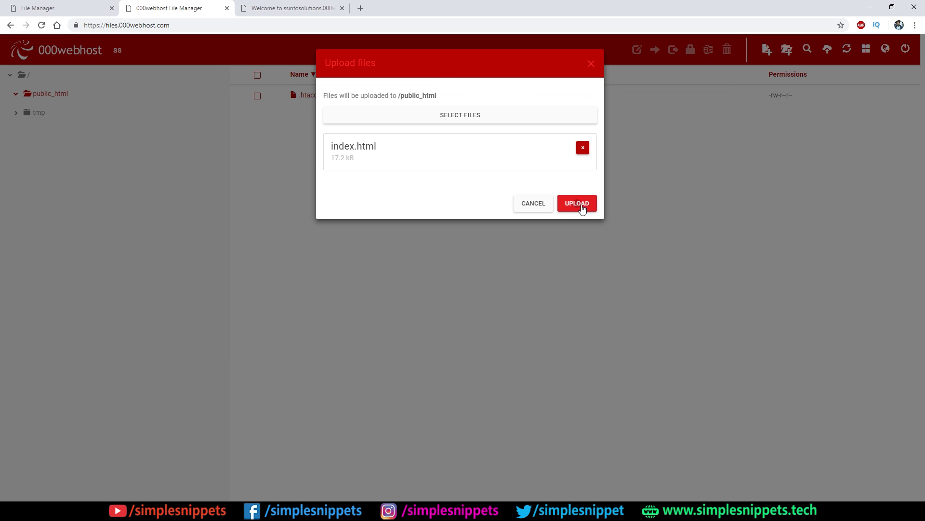
{"action": "left_click", "coordinate": [581, 203]}
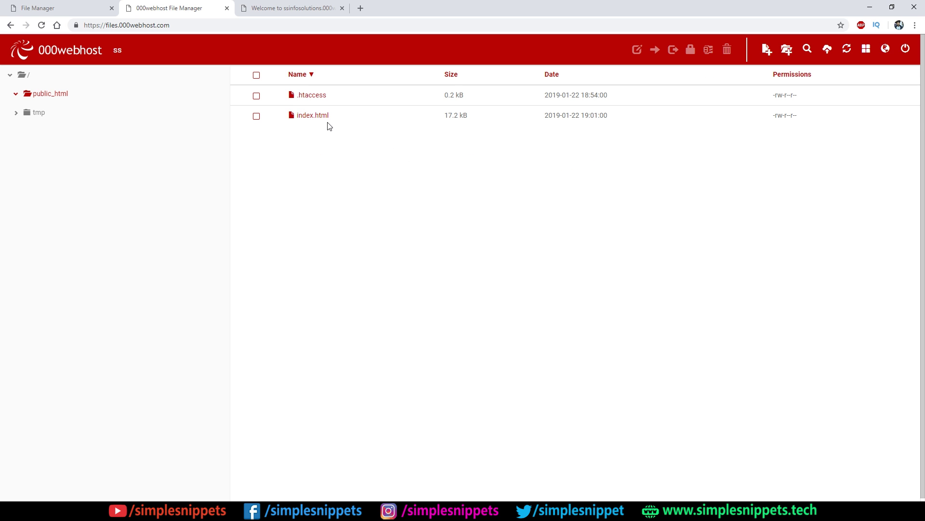
{"action": "left_click", "coordinate": [328, 126]}
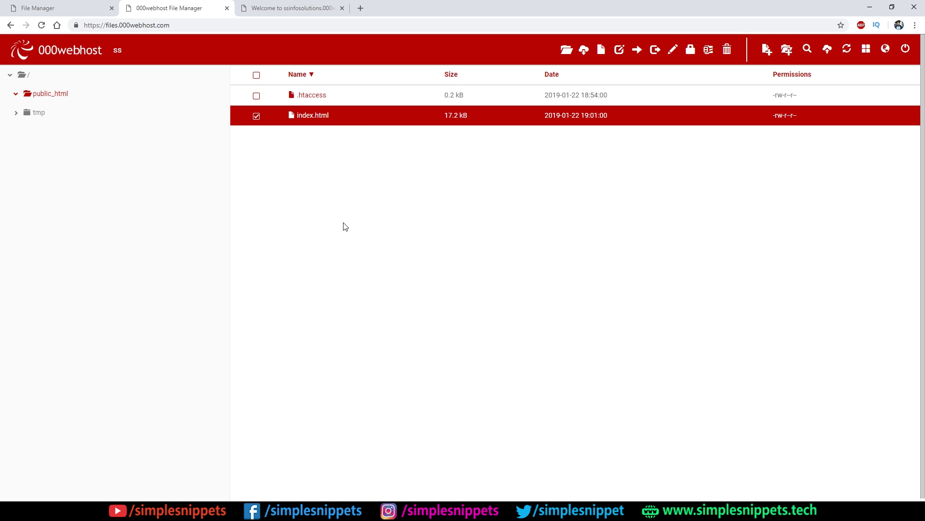
- Pack the tutorial 19 - code folder into a ZIP archive with WinRAR
{"action": "key", "text": "alt+Tab"}
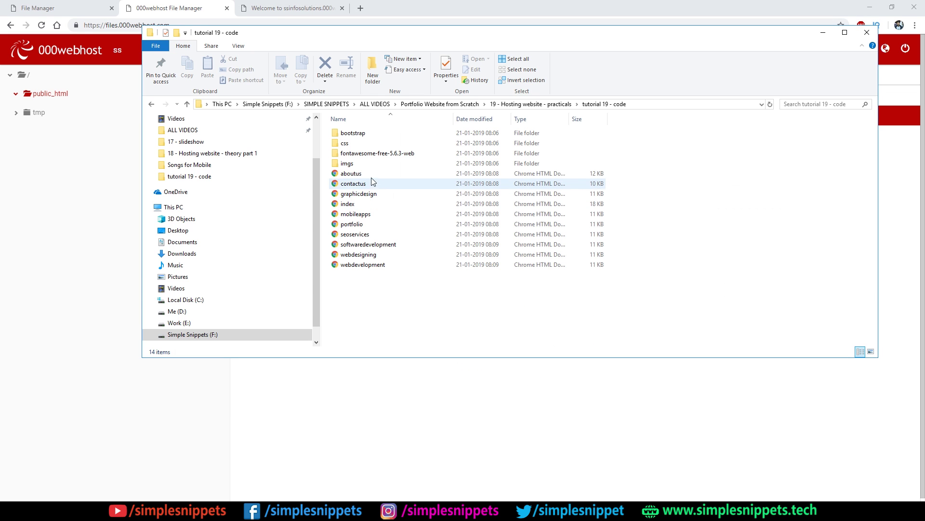
{"action": "left_click", "coordinate": [348, 163]}
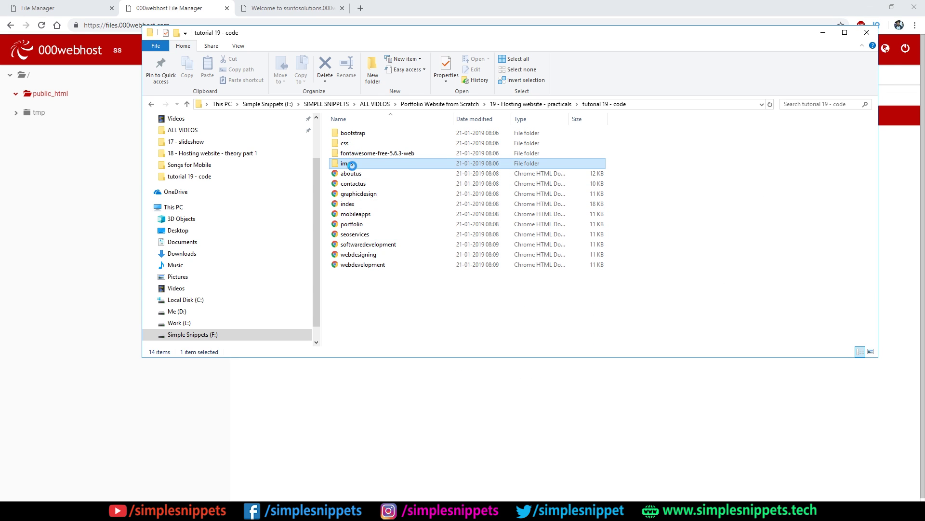
{"action": "key", "text": "Return"}
{"action": "left_click", "coordinate": [520, 105]}
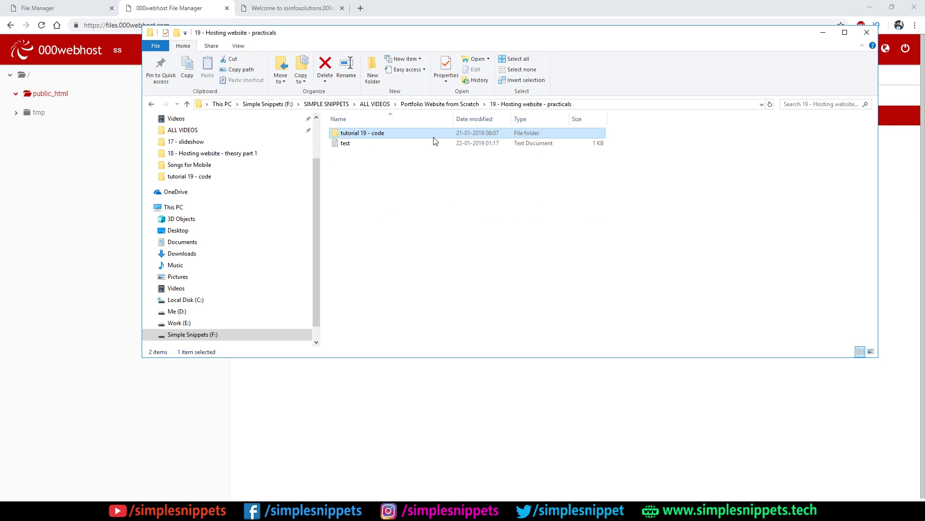
{"action": "left_click", "coordinate": [462, 104]}
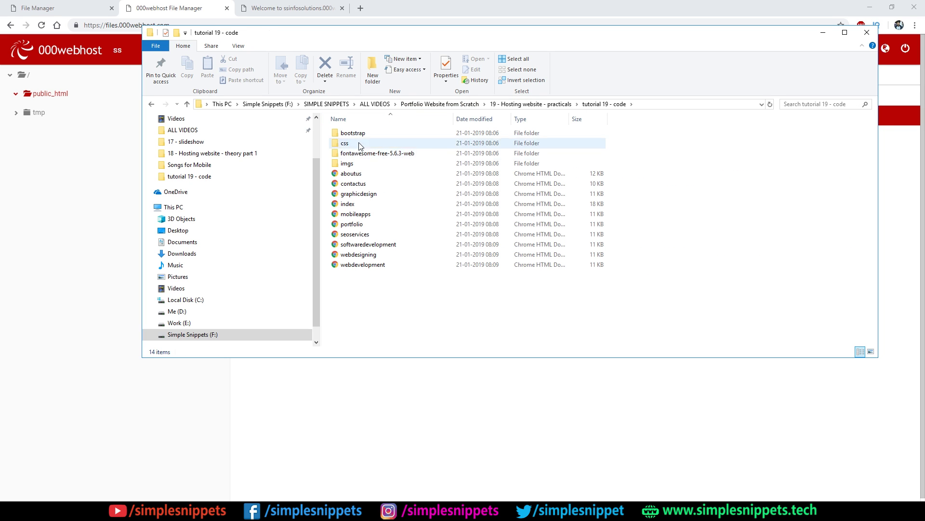
{"action": "left_click", "coordinate": [522, 104]}
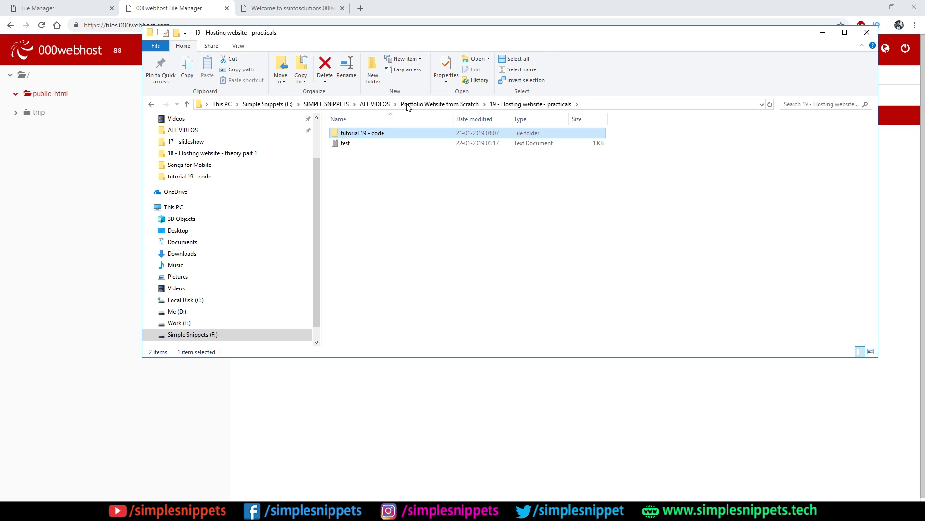
{"action": "key", "text": "alt+Tab"}
{"action": "key", "text": "Tab"}
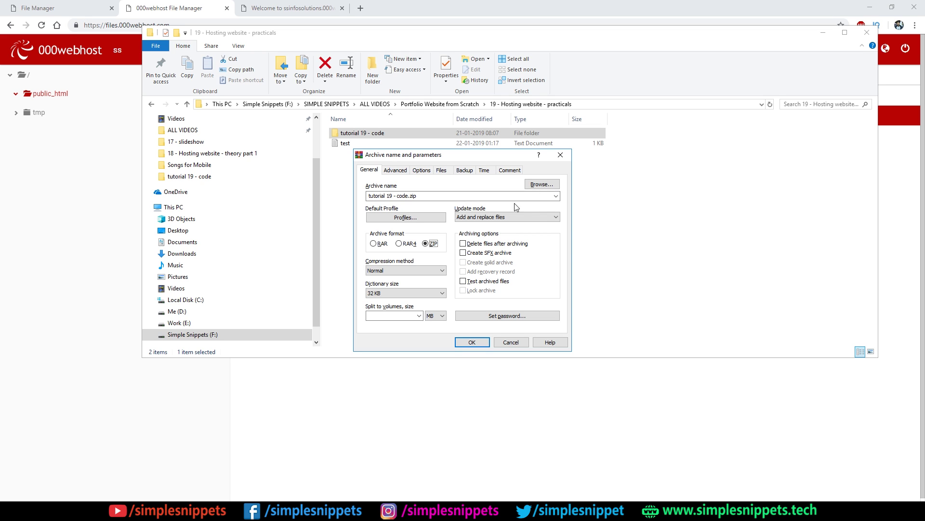
{"action": "left_click", "coordinate": [475, 343]}
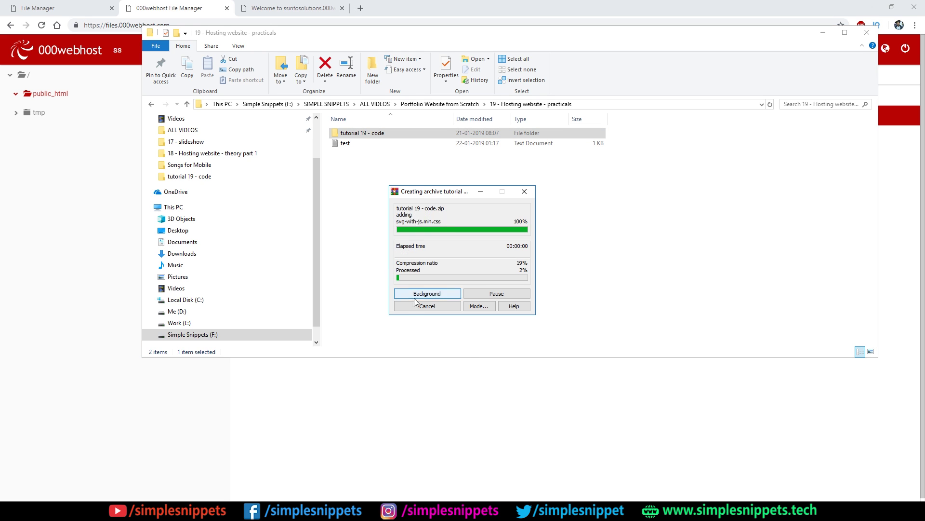
- Reload the live ssinfosolutions.000webhostapp.com site tab
{"action": "left_click", "coordinate": [289, 7]}
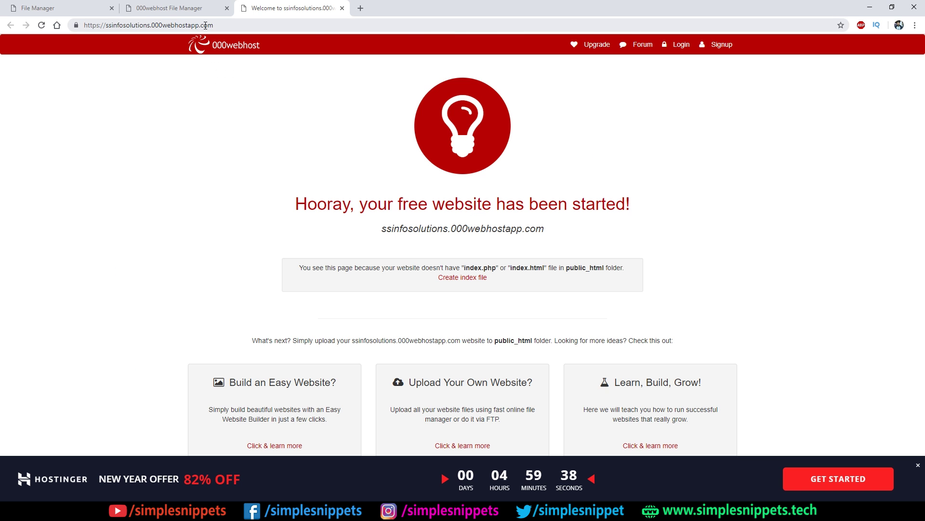
{"action": "left_click", "coordinate": [231, 22]}
{"action": "left_click", "coordinate": [202, 6]}
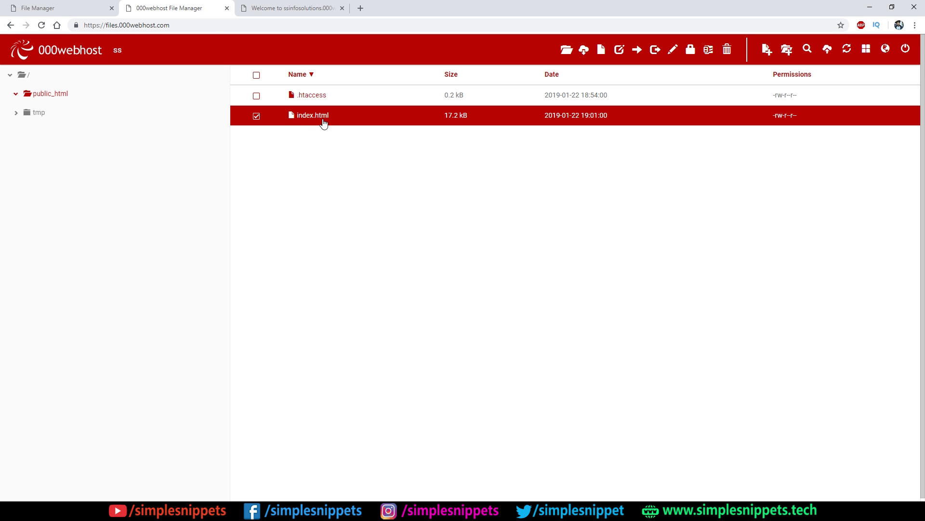
{"action": "left_click", "coordinate": [289, 8]}
{"action": "left_click", "coordinate": [41, 25]}
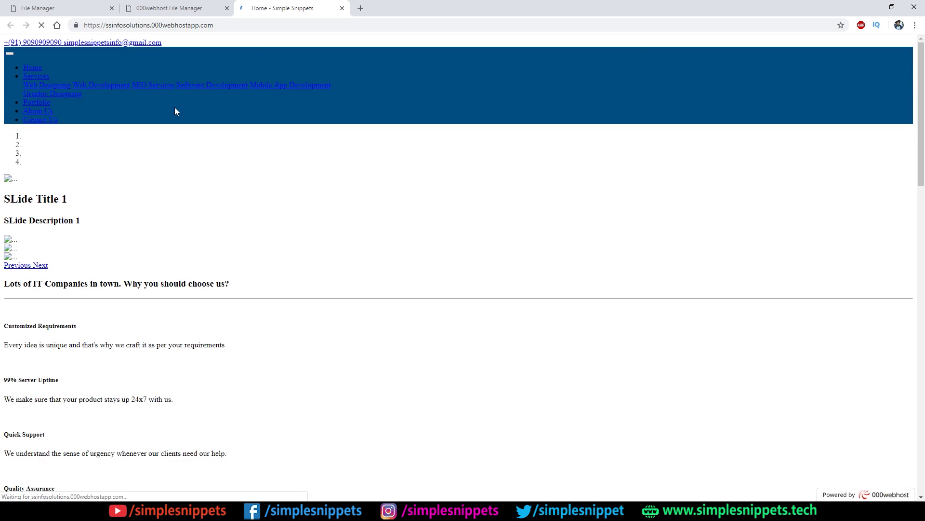
- Scroll through the unstyled Simple Snippets home page, then return to File Manager
{"action": "scroll", "coordinate": [168, 107], "scroll_direction": "down", "scroll_amount": 3}
{"action": "scroll", "coordinate": [172, 176], "scroll_direction": "down", "scroll_amount": 15}
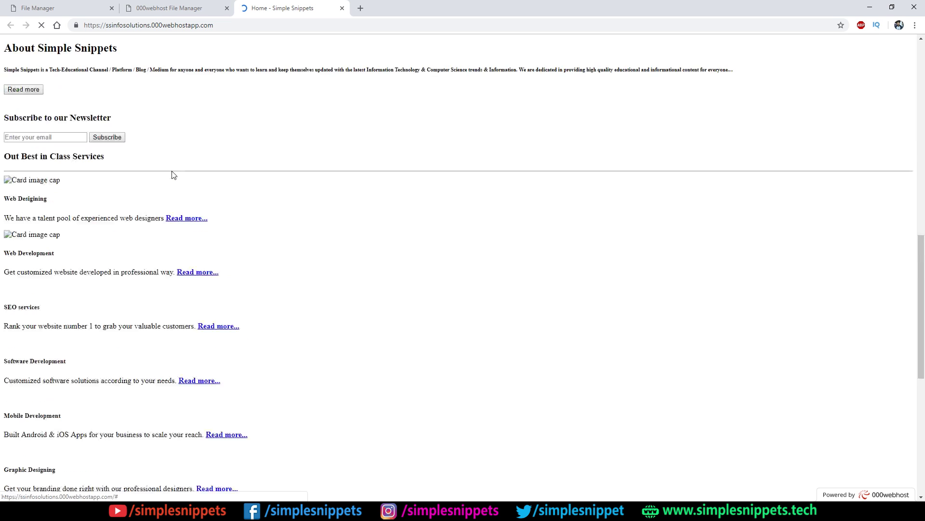
{"action": "scroll", "coordinate": [183, 193], "scroll_direction": "down", "scroll_amount": 4}
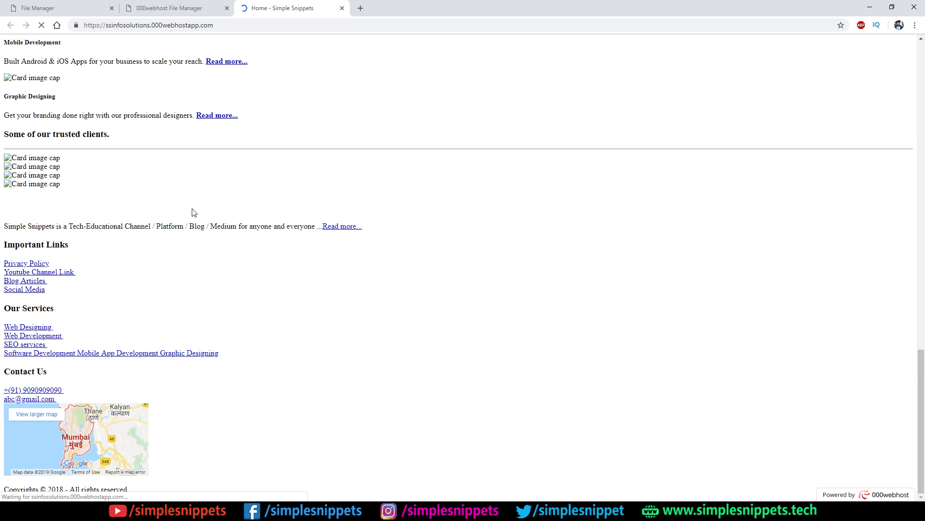
{"action": "scroll", "coordinate": [194, 213], "scroll_direction": "up", "scroll_amount": 20}
{"action": "scroll", "coordinate": [195, 212], "scroll_direction": "up", "scroll_amount": 3}
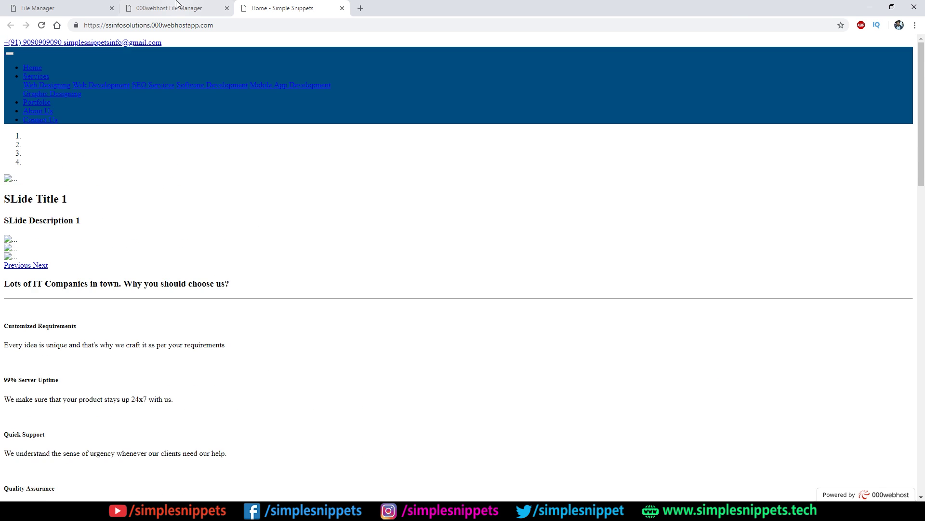
{"action": "left_click", "coordinate": [174, 9]}
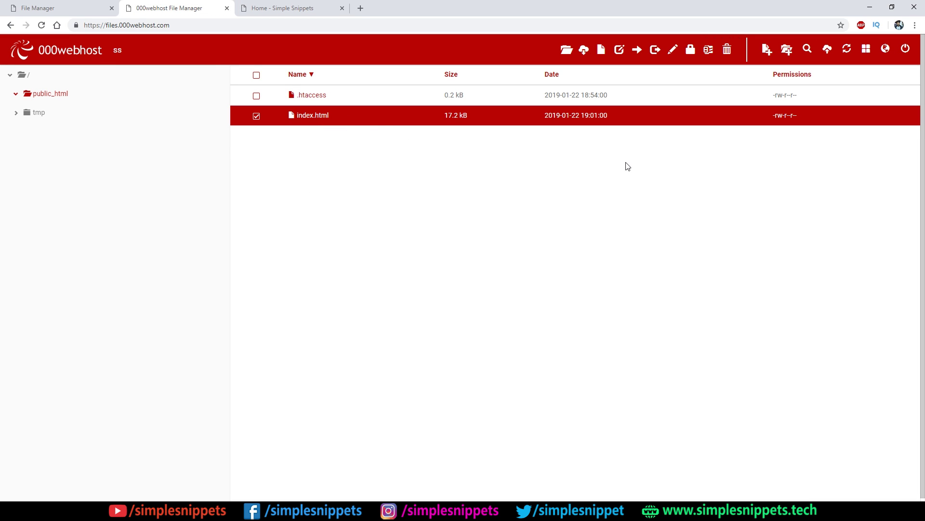
- Delete index.html from public_html, leaving only .htaccess
{"action": "left_click", "coordinate": [727, 52]}
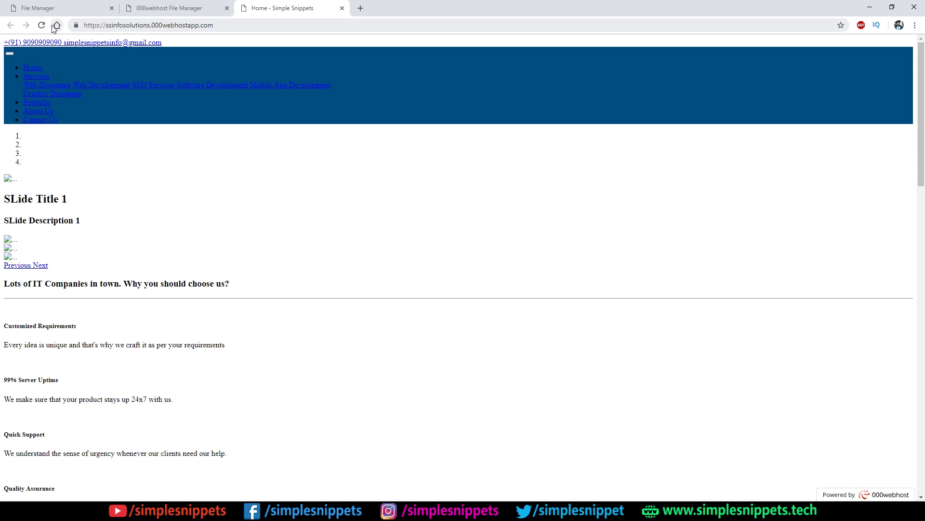
{"action": "left_click", "coordinate": [42, 26]}
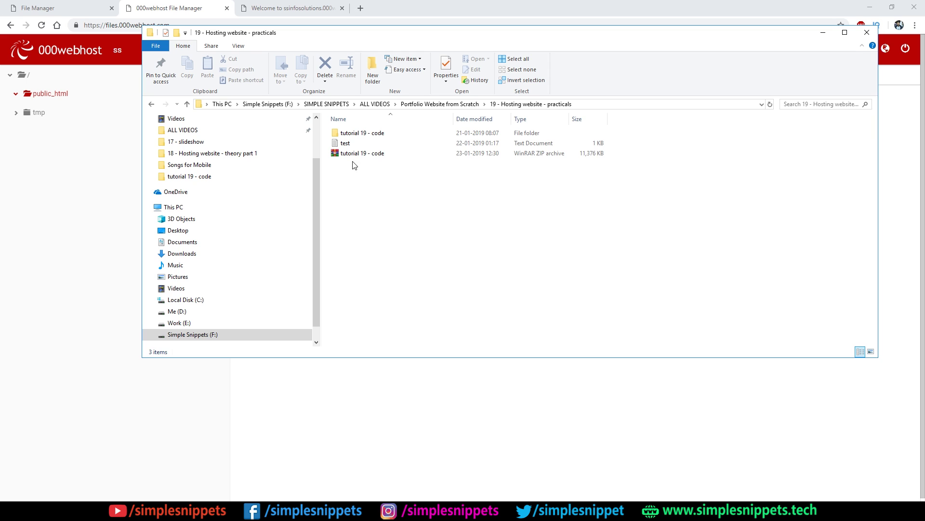
{"action": "left_click", "coordinate": [358, 155]}
{"action": "left_click", "coordinate": [447, 374]}
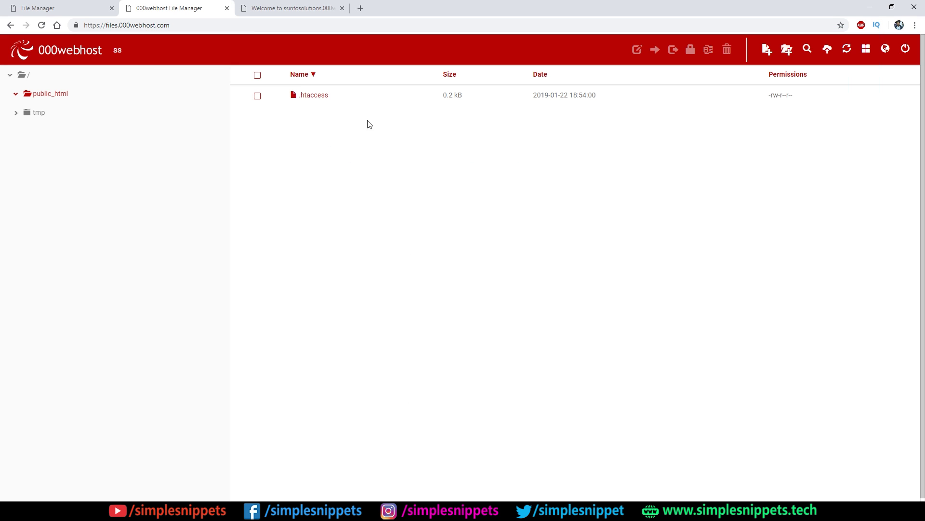
- Upload the 11.1 MB tutorial 19 - code.zip archive into public_html
{"action": "left_click", "coordinate": [825, 51]}
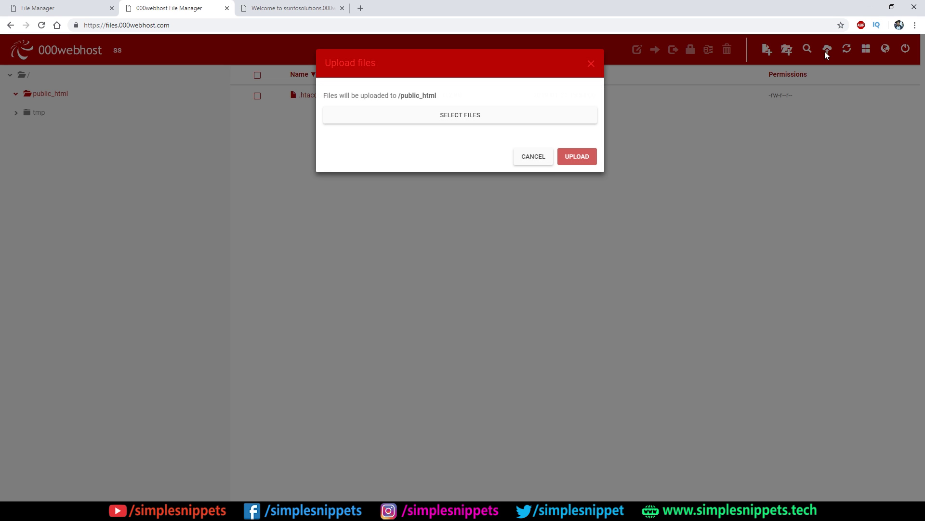
{"action": "left_click", "coordinate": [498, 114]}
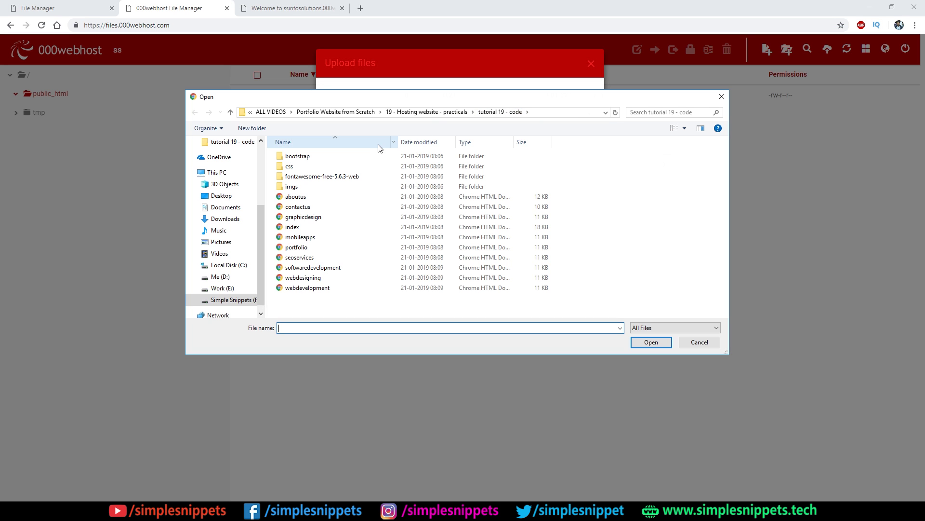
{"action": "left_click", "coordinate": [454, 112]}
{"action": "left_click", "coordinate": [303, 179]}
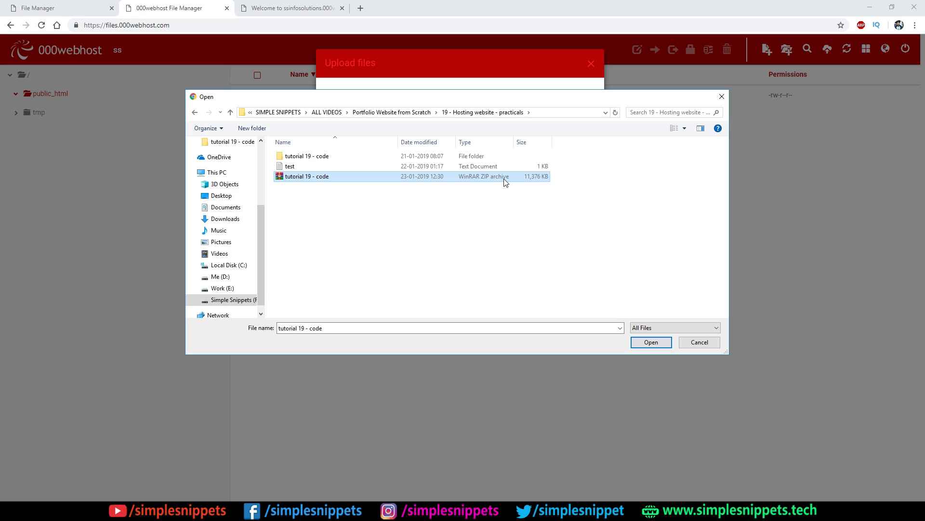
{"action": "left_click", "coordinate": [651, 342]}
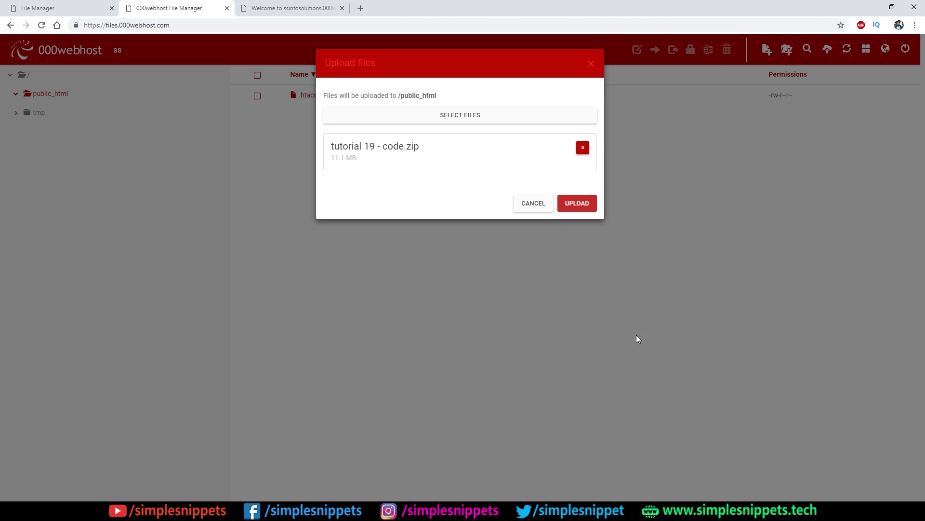
{"action": "left_click", "coordinate": [581, 205]}
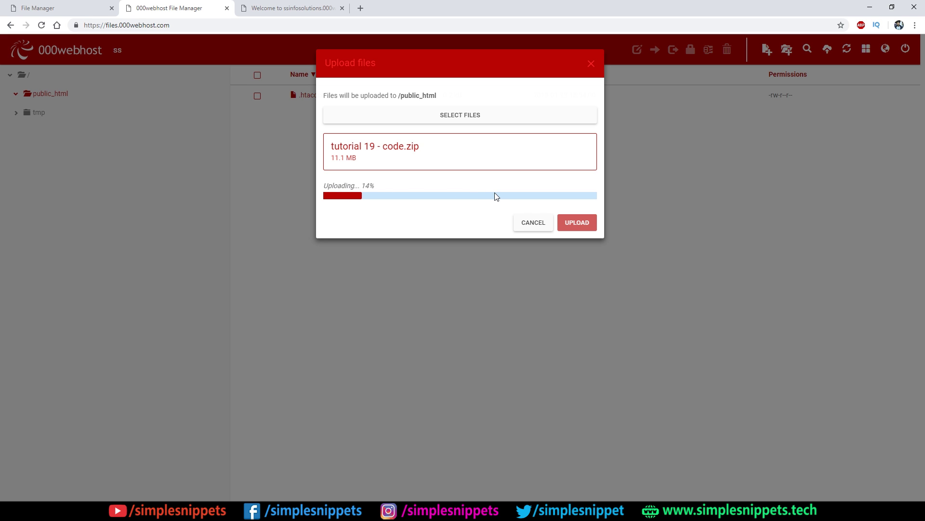
{"action": "left_click", "coordinate": [576, 173]}
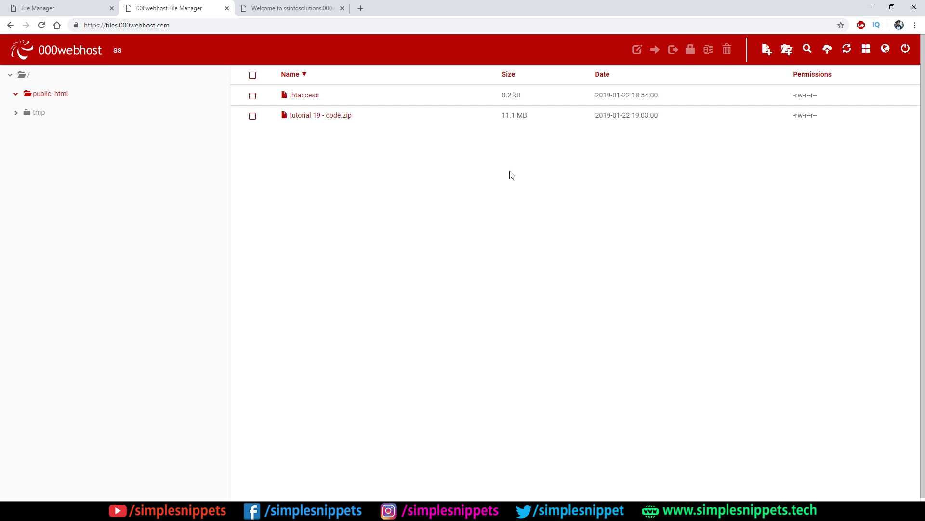
- Extract tutorial 19 - code.zip in public_html with '.' as the target folder name
{"action": "left_click", "coordinate": [326, 121]}
{"action": "right_click", "coordinate": [326, 121]}
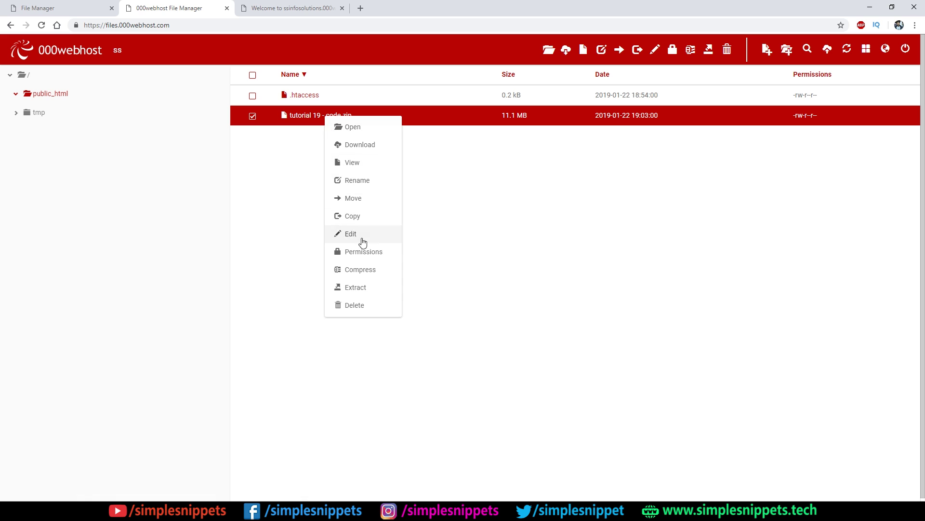
{"action": "left_click", "coordinate": [356, 289]}
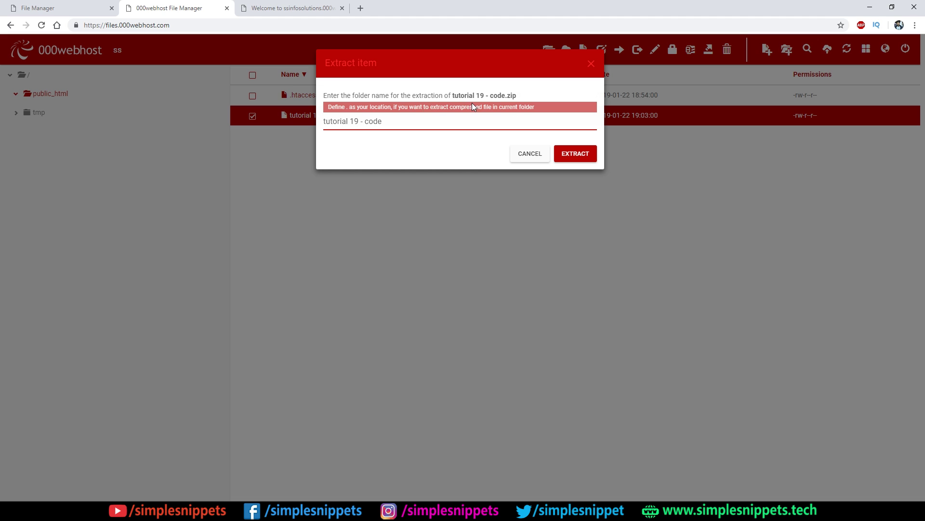
{"action": "left_click_drag", "start_coordinate": [406, 124], "coordinate": [278, 124]}
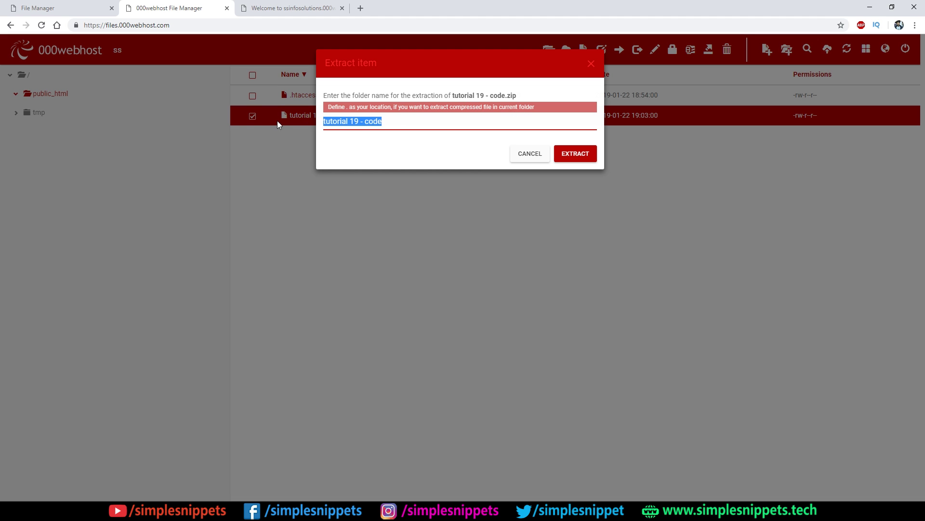
{"action": "type", "text": "."}
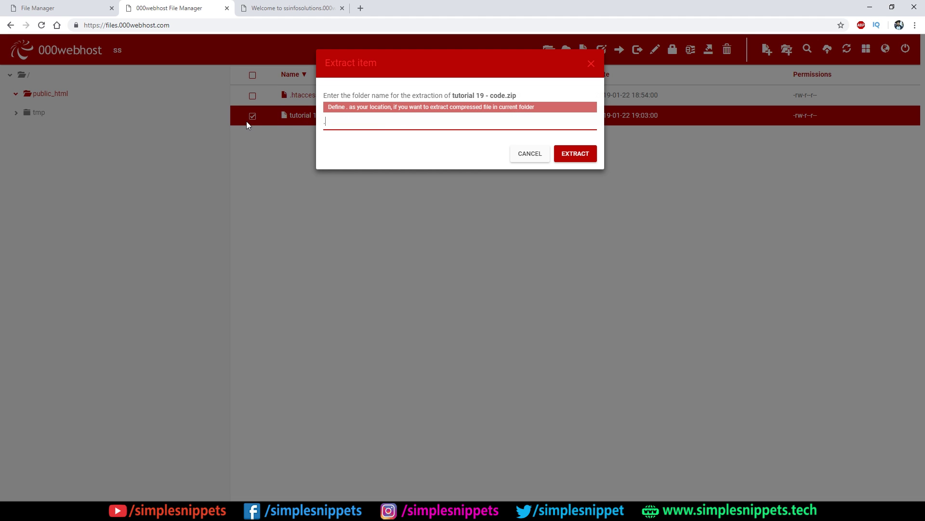
{"action": "left_click", "coordinate": [575, 155]}
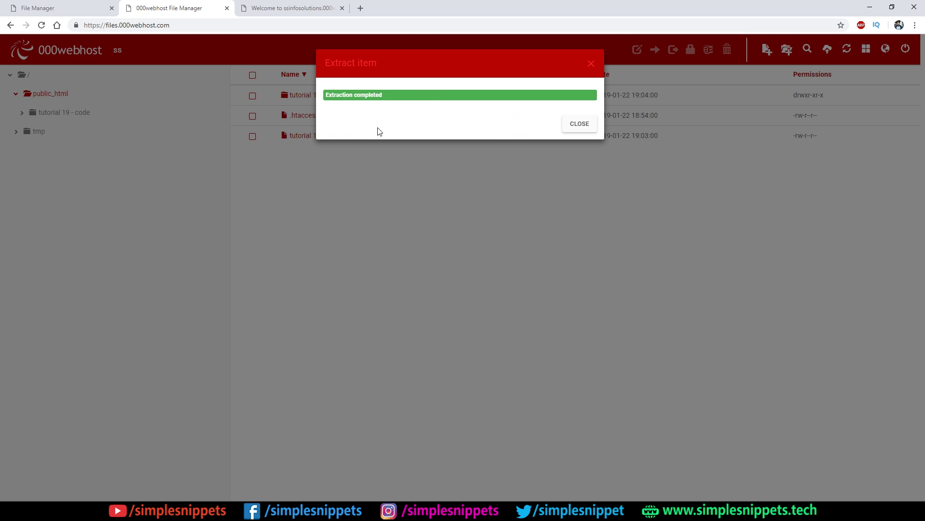
{"action": "left_click", "coordinate": [578, 124]}
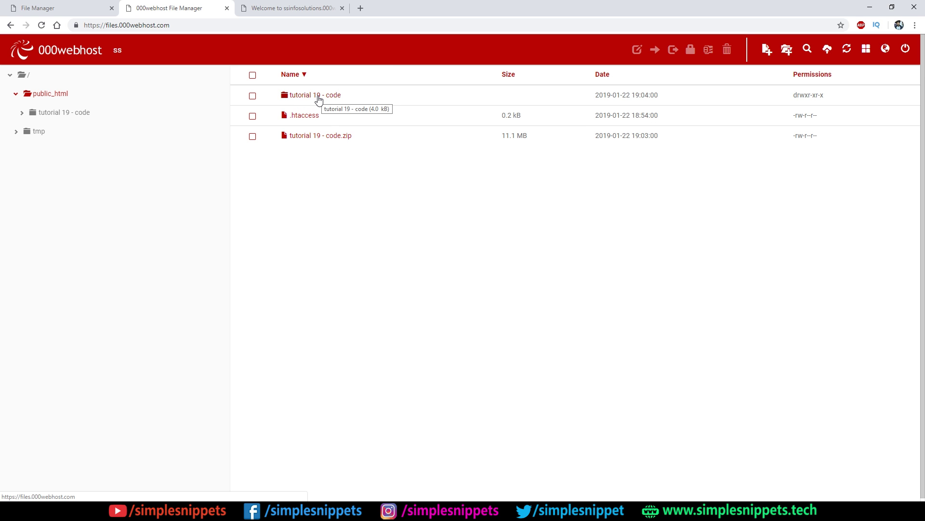
{"action": "left_click", "coordinate": [317, 97]}
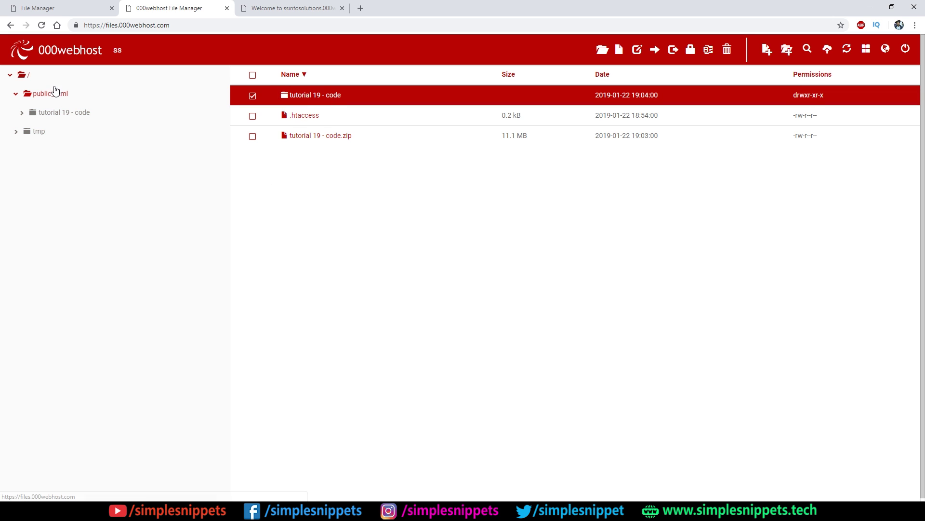
- Move all 14 items from tutorial 19 - code up into public_html
{"action": "double_click", "coordinate": [322, 95]}
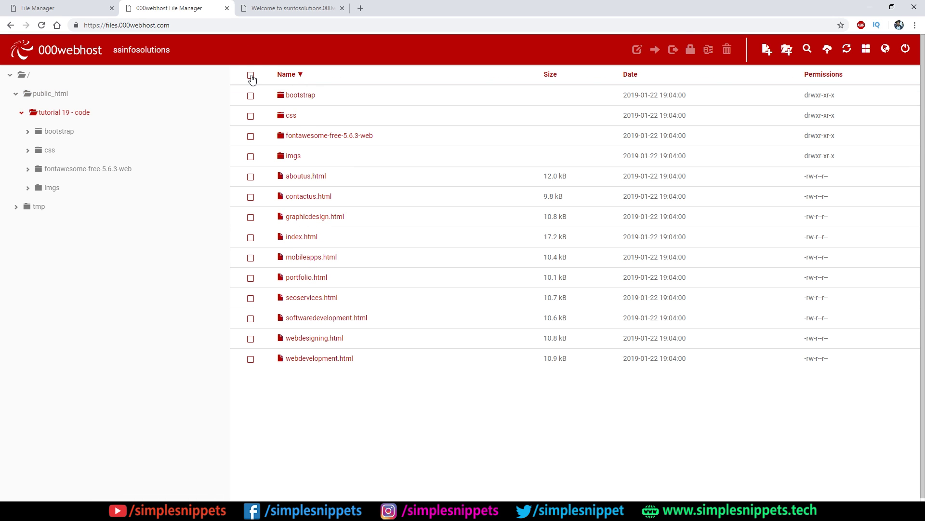
{"action": "left_click", "coordinate": [250, 76]}
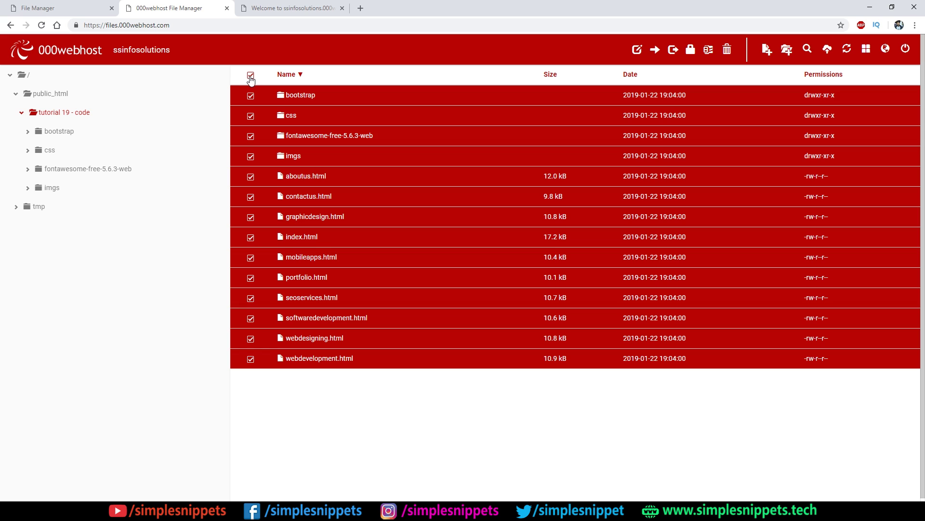
{"action": "left_click", "coordinate": [655, 51]}
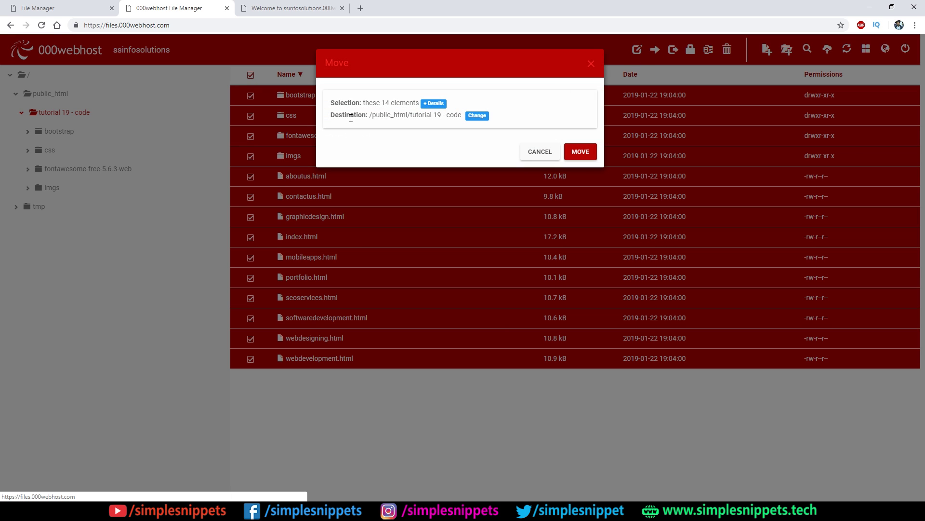
{"action": "left_click", "coordinate": [477, 117]}
{"action": "left_click", "coordinate": [418, 92]}
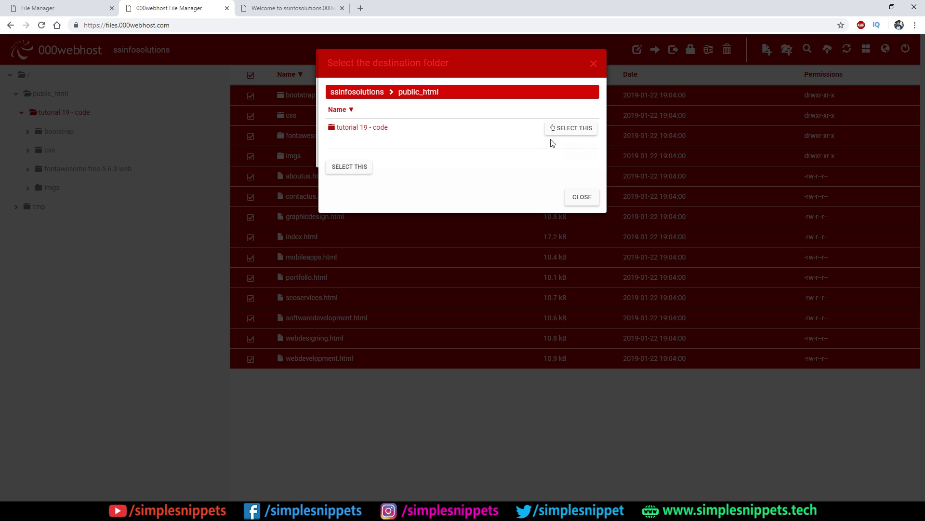
{"action": "left_click", "coordinate": [348, 168]}
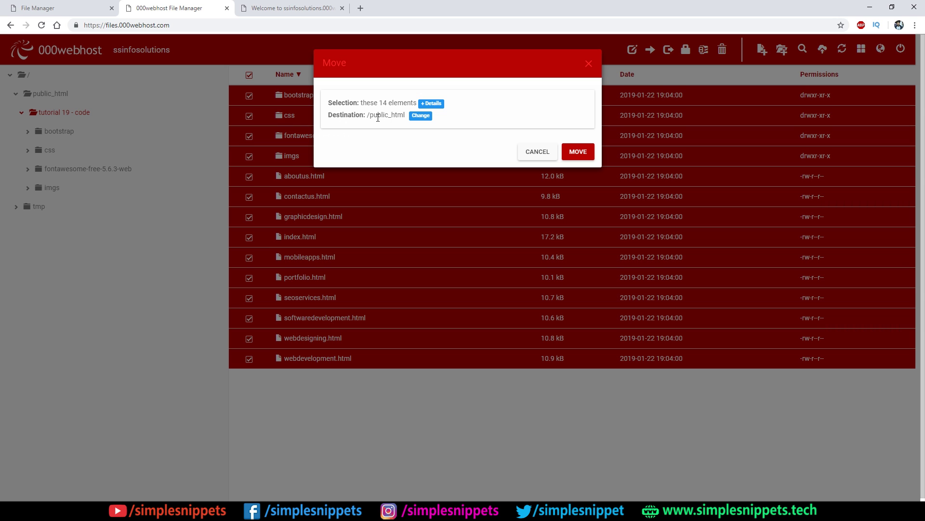
{"action": "left_click", "coordinate": [581, 152]}
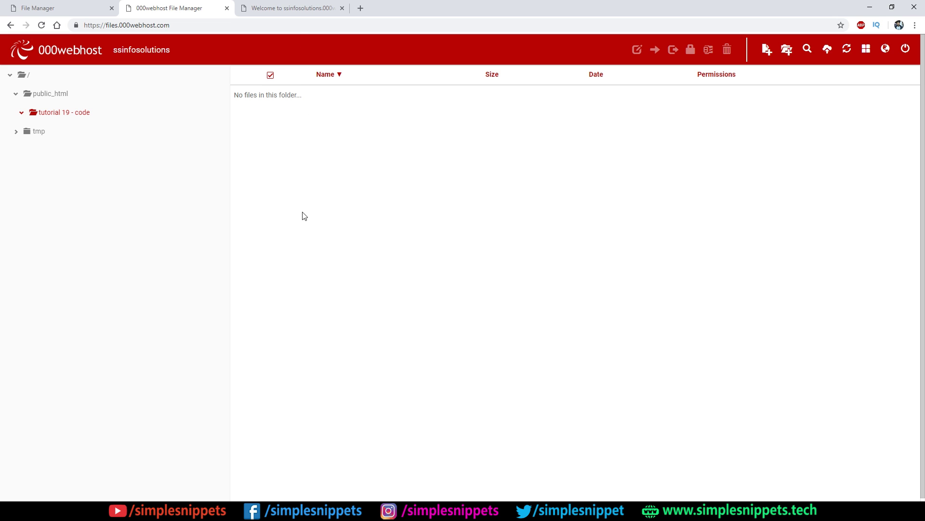
{"action": "left_click", "coordinate": [54, 96]}
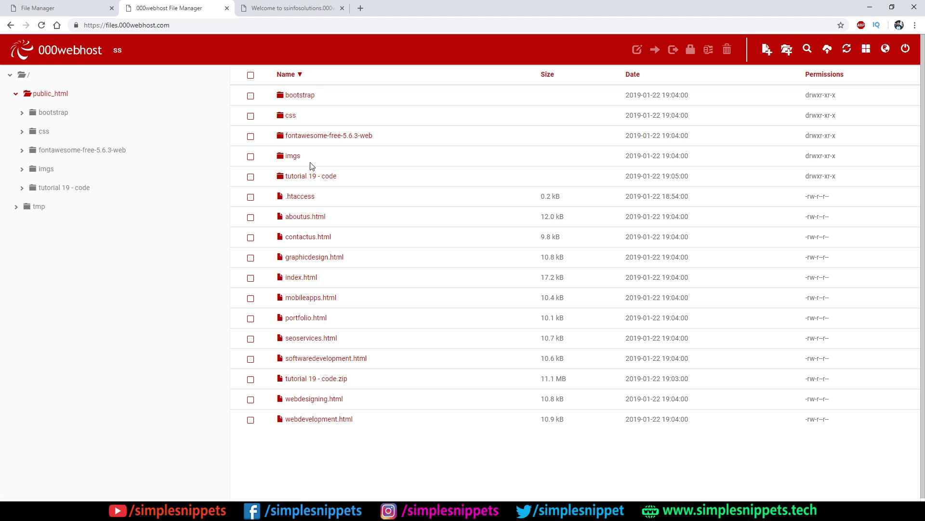
- Delete the empty tutorial 19 - code folder from public_html
{"action": "left_click", "coordinate": [298, 178]}
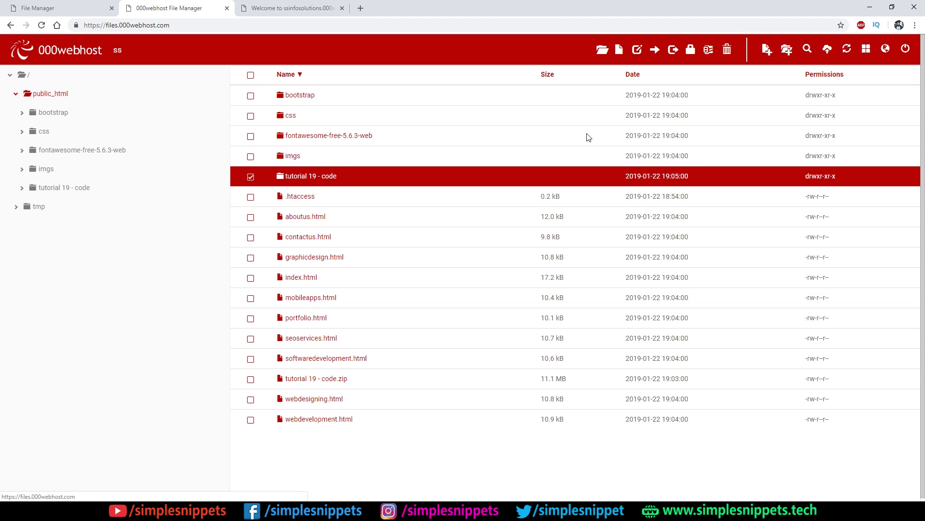
{"action": "left_click", "coordinate": [729, 49]}
{"action": "left_click", "coordinate": [578, 120]}
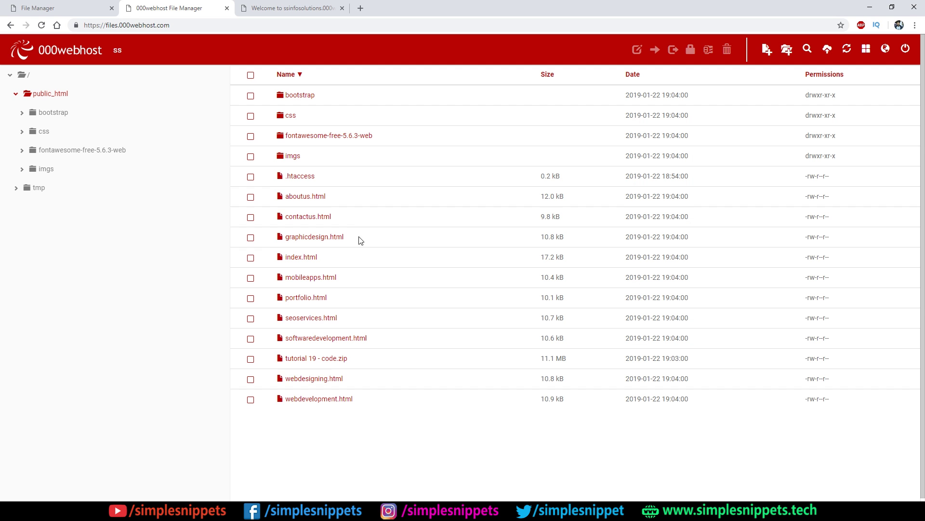
{"action": "left_click", "coordinate": [340, 367]}
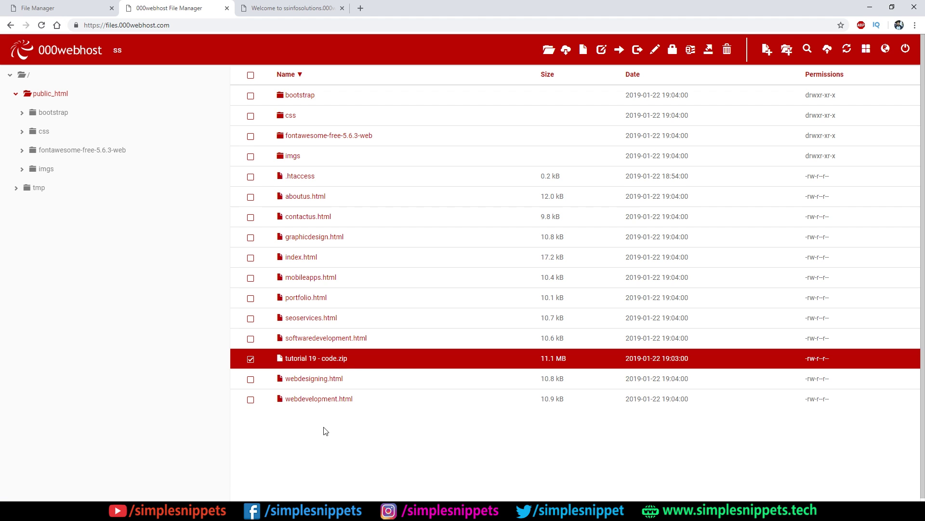
- Reload the live site tab and scroll through the styled Simple Snippets home page
{"action": "left_click", "coordinate": [290, 7]}
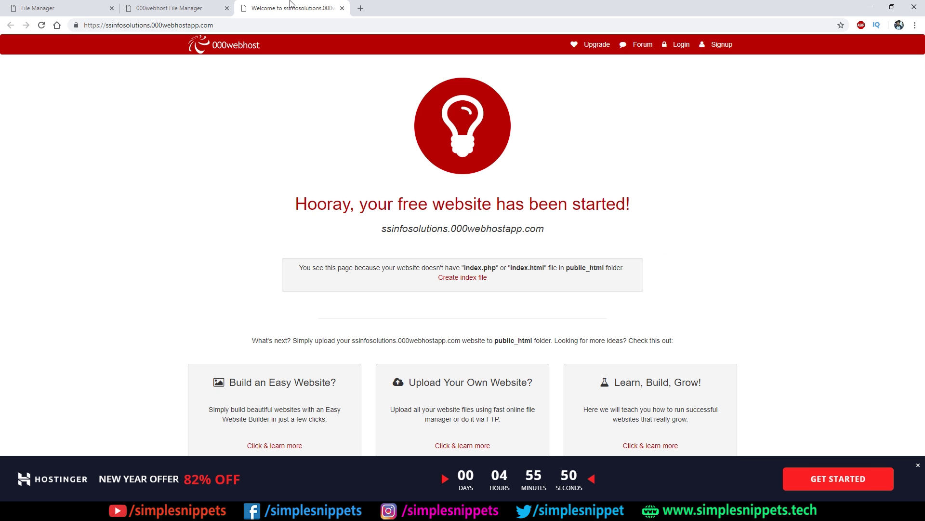
{"action": "left_click", "coordinate": [41, 25]}
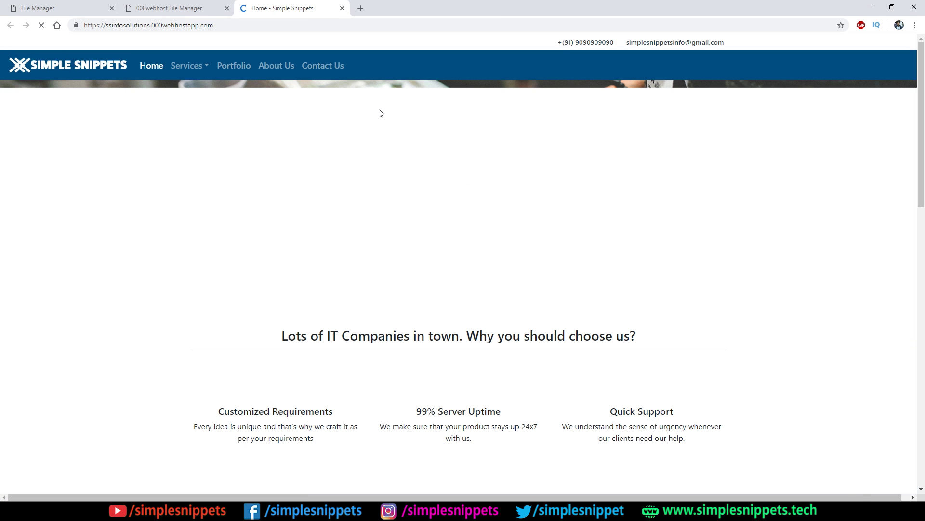
{"action": "left_click", "coordinate": [225, 24]}
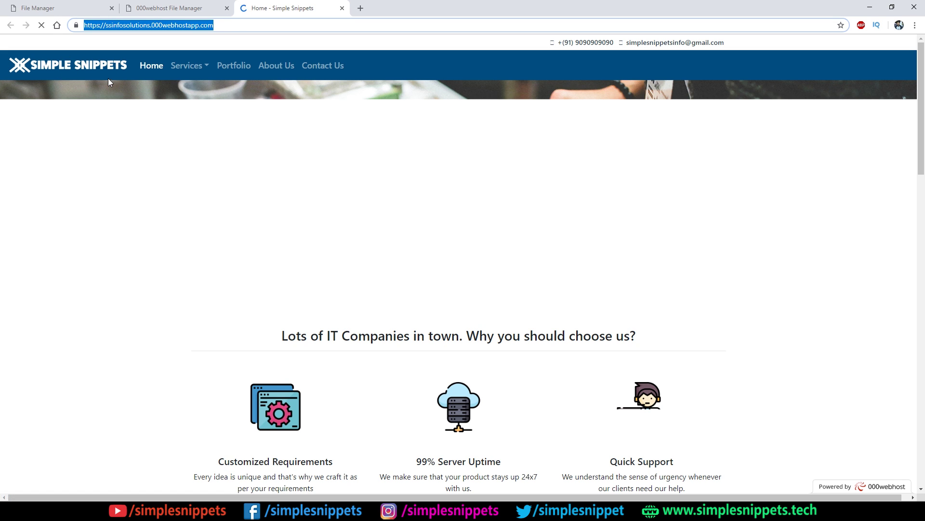
{"action": "left_click", "coordinate": [326, 104]}
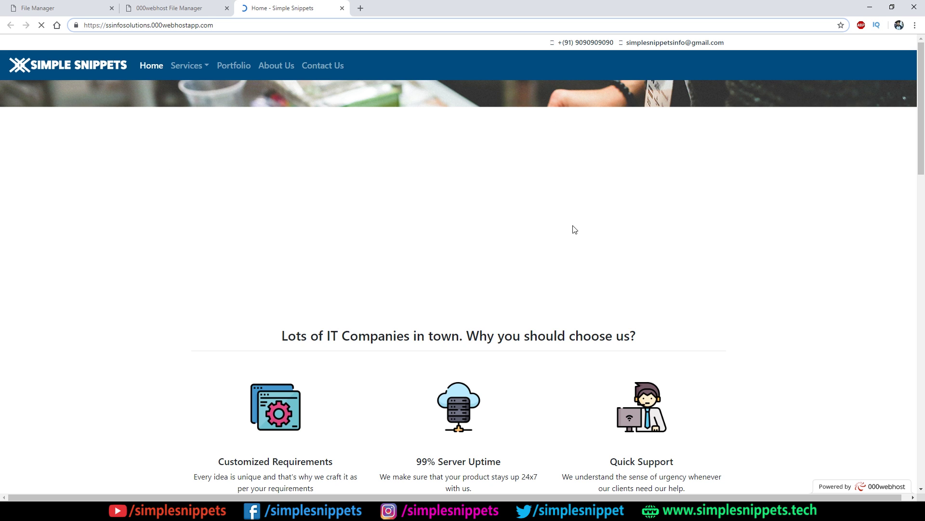
{"action": "mouse_move", "coordinate": [922, 108]}
{"action": "left_mouse_down"}
{"action": "mouse_move", "coordinate": [924, 419]}
{"action": "mouse_move", "coordinate": [924, 117]}
{"action": "left_mouse_up"}
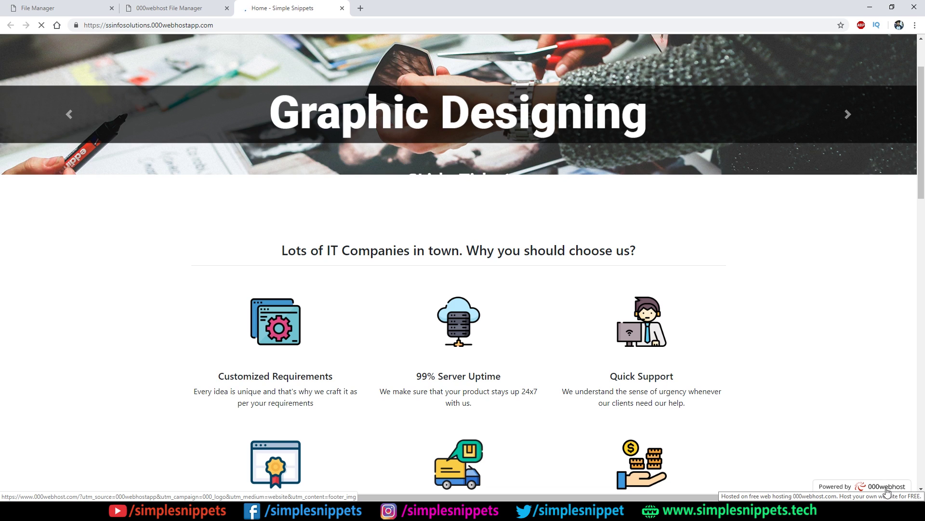
{"action": "left_click_drag", "start_coordinate": [924, 150], "coordinate": [924, 124]}
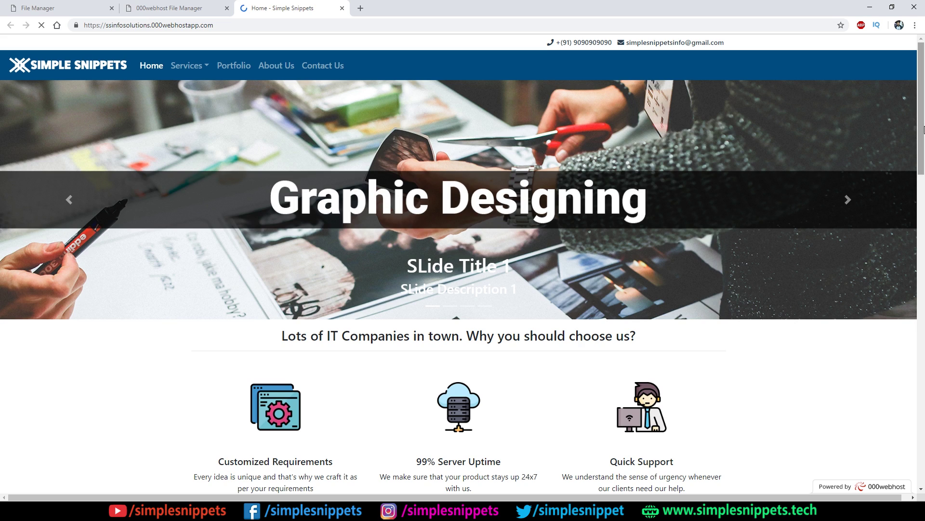
{"action": "left_click", "coordinate": [284, 24]}
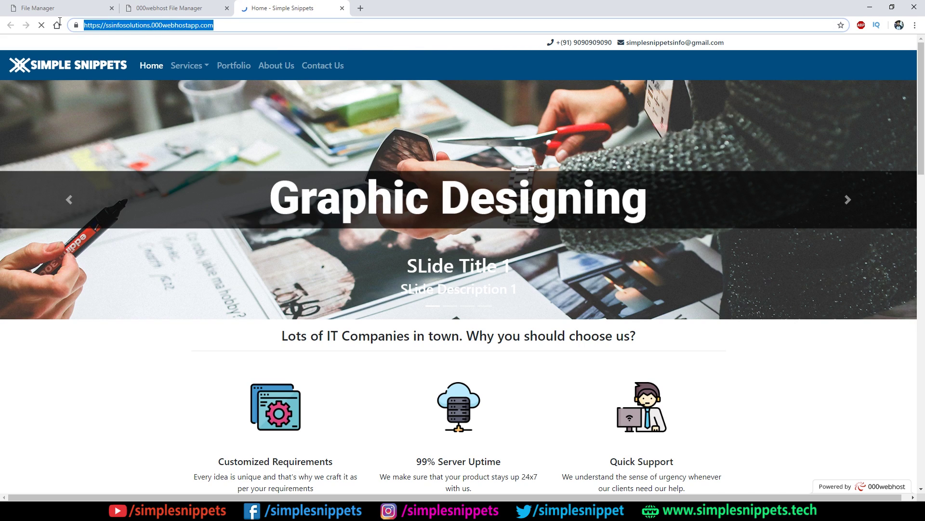
{"action": "left_click", "coordinate": [216, 25]}
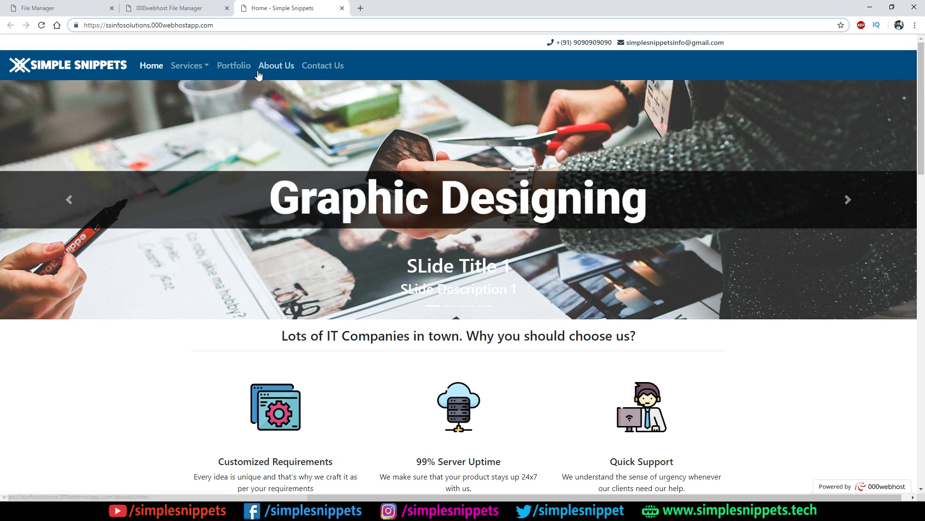
- Open the About Us page, scroll through it, and open DevTools with F12
{"action": "left_click", "coordinate": [284, 66]}
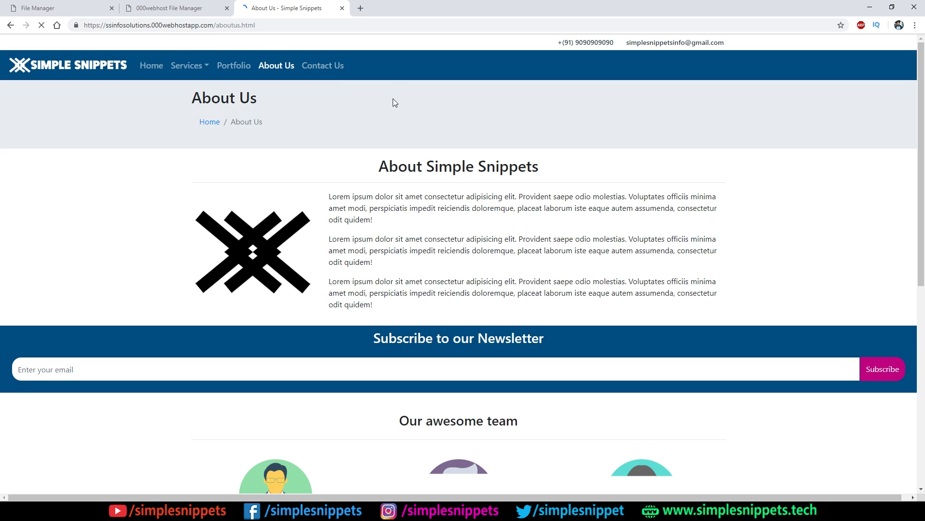
{"action": "scroll", "coordinate": [393, 101], "scroll_direction": "down", "scroll_amount": 9}
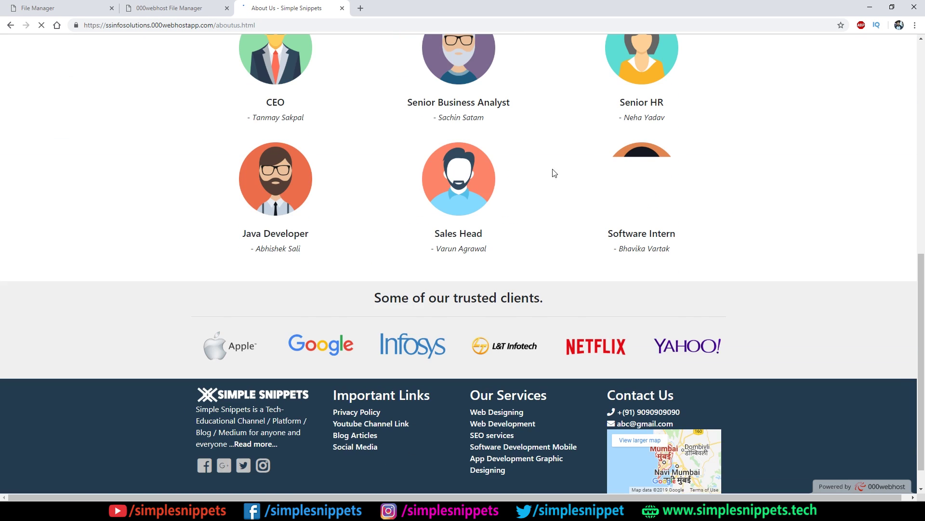
{"action": "scroll", "coordinate": [492, 195], "scroll_direction": "down", "scroll_amount": 1}
{"action": "scroll", "coordinate": [487, 193], "scroll_direction": "up", "scroll_amount": 15}
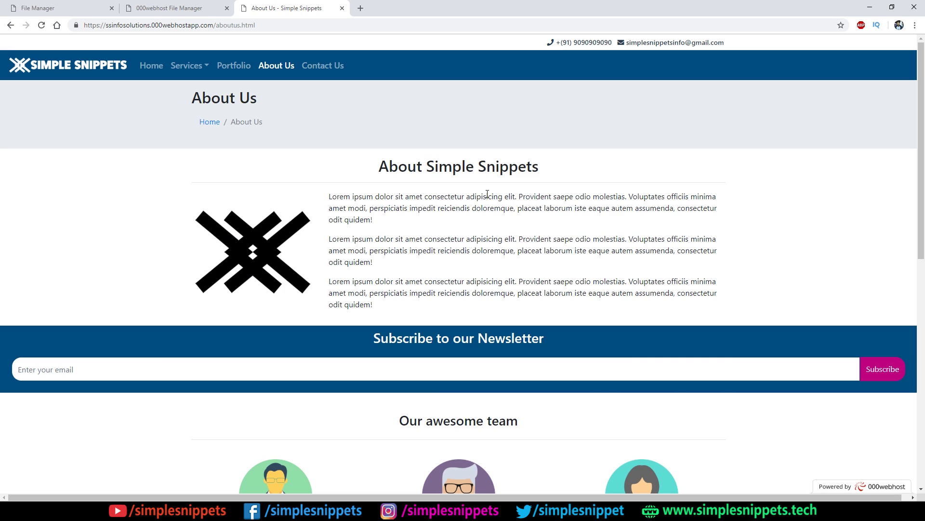
{"action": "key", "text": "F12"}
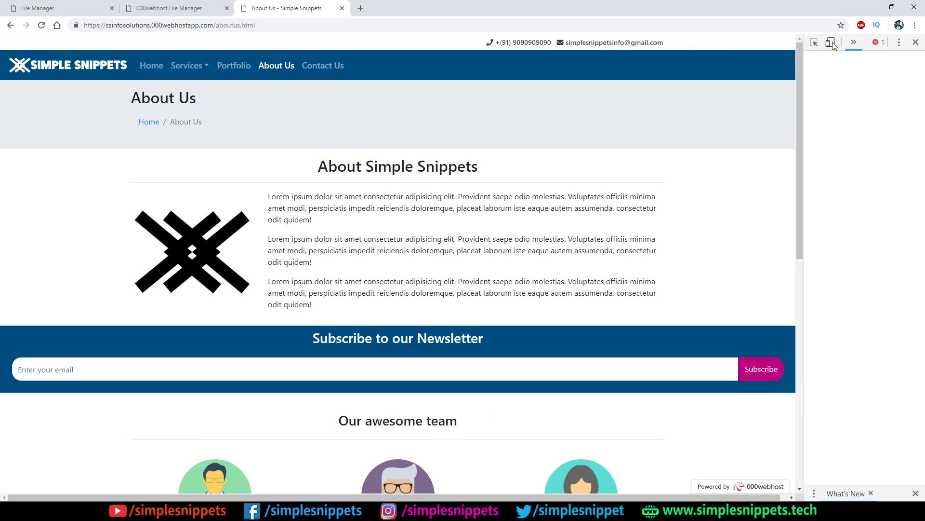
- Preview the site in Pixel 2 XL mobile emulation, scrolling through it and reloading the page
{"action": "left_click", "coordinate": [830, 43]}
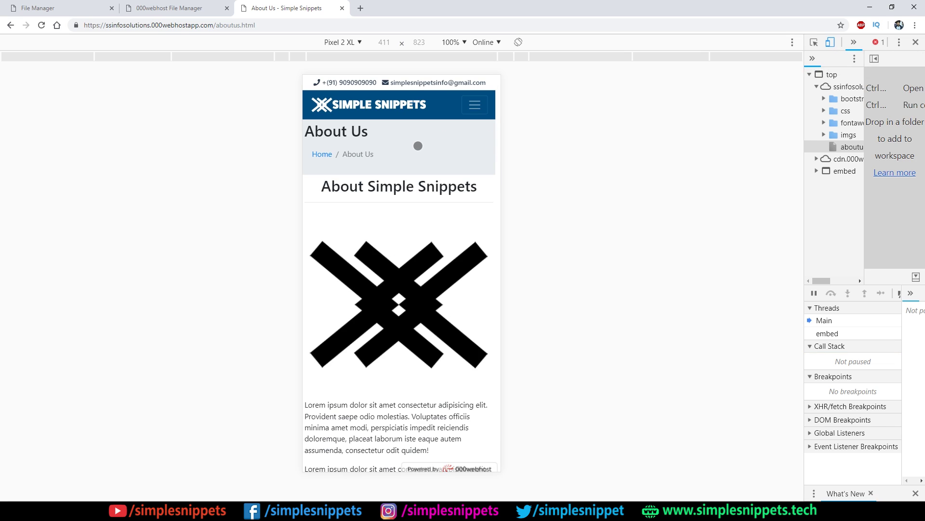
{"action": "scroll", "coordinate": [419, 134], "scroll_direction": "down", "scroll_amount": 1}
{"action": "scroll", "coordinate": [419, 135], "scroll_direction": "up", "scroll_amount": 1}
{"action": "scroll", "coordinate": [419, 135], "scroll_direction": "down", "scroll_amount": 7}
{"action": "scroll", "coordinate": [418, 135], "scroll_direction": "down", "scroll_amount": 15}
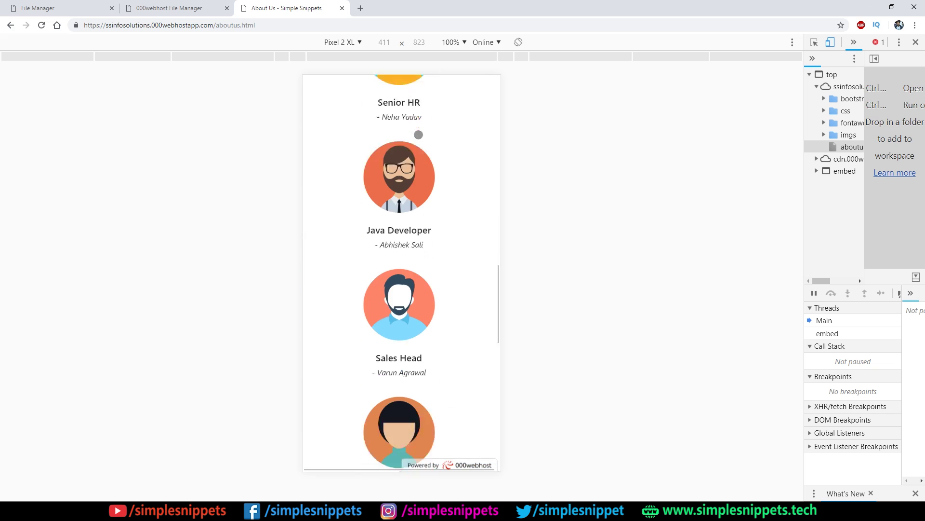
{"action": "key", "text": "F5"}
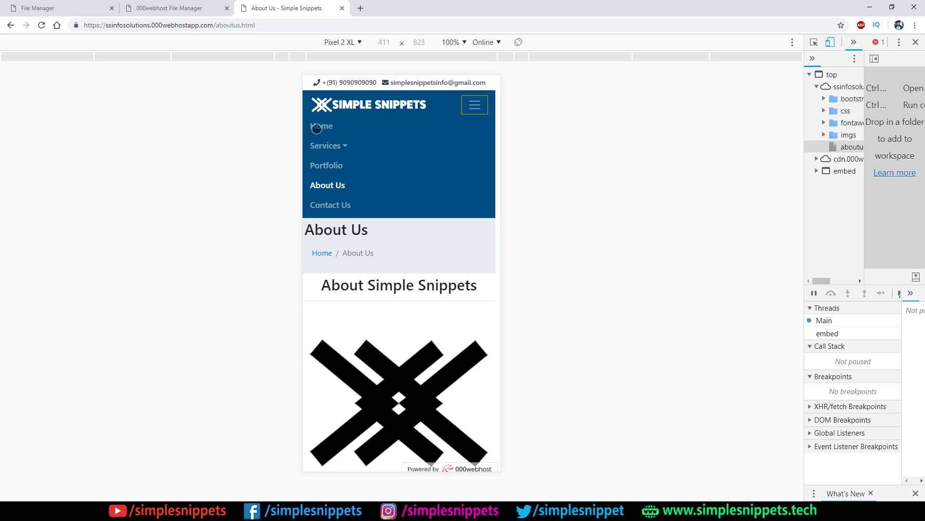
- Go to Home from the mobile hamburger menu, then switch back to the desktop layout
{"action": "left_click", "coordinate": [373, 130]}
{"action": "scroll", "coordinate": [430, 160], "scroll_direction": "down", "scroll_amount": 14}
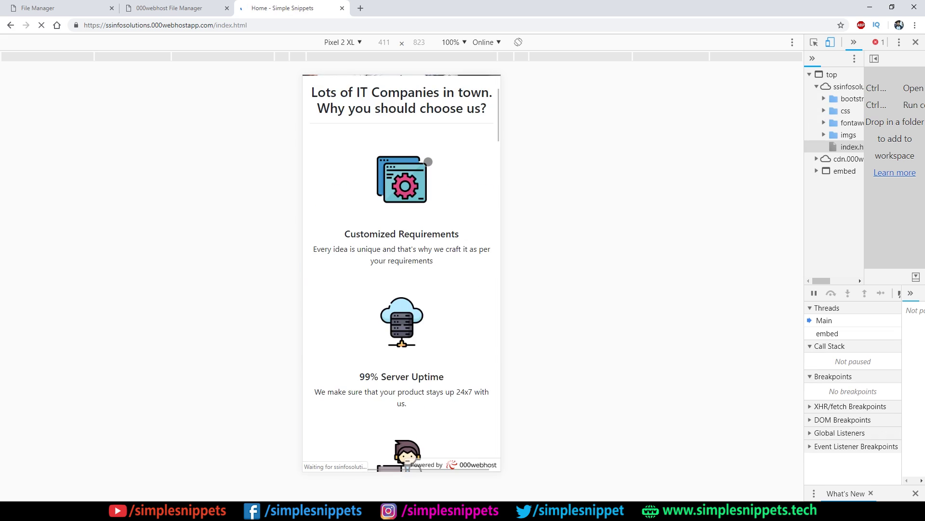
{"action": "scroll", "coordinate": [430, 160], "scroll_direction": "up", "scroll_amount": 14}
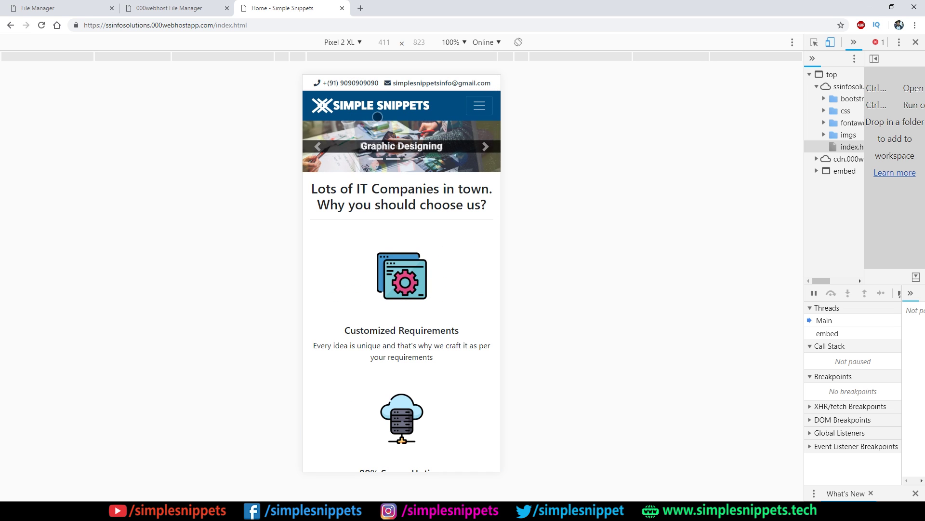
{"action": "left_click", "coordinate": [830, 42]}
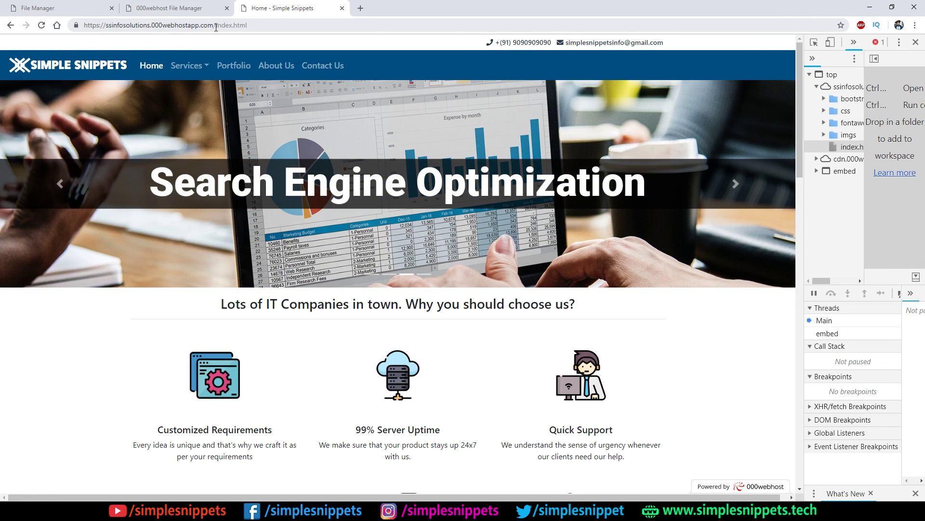
- Remove index.html from the address and load the site at its bare domain ssinfosolutions.000webhostapp.com
{"action": "left_click_drag", "start_coordinate": [215, 28], "coordinate": [248, 27]}
{"action": "key", "text": "BackSpace"}
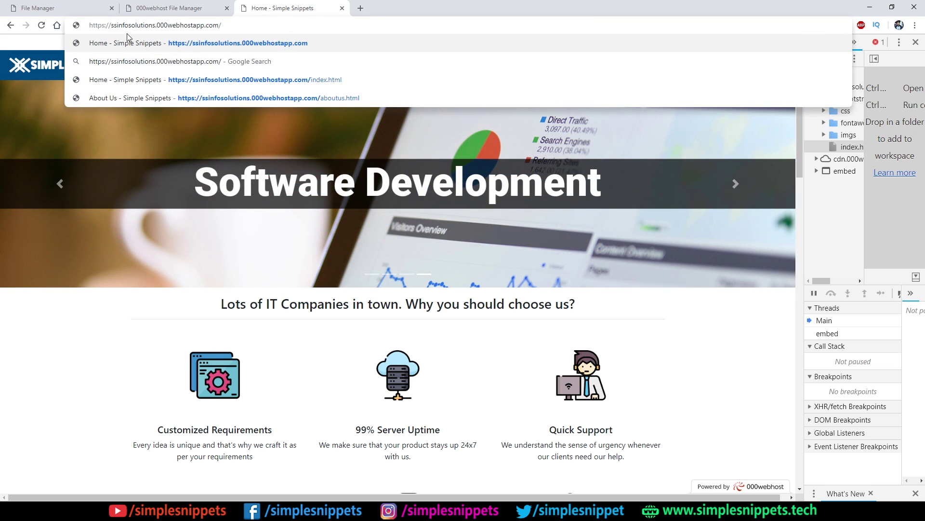
{"action": "key", "text": "Return"}
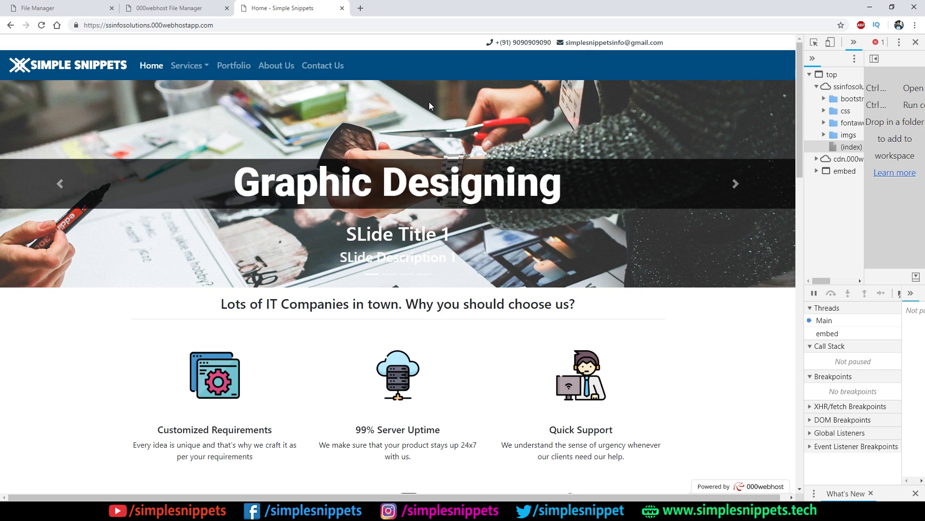
{"action": "left_click", "coordinate": [233, 25]}
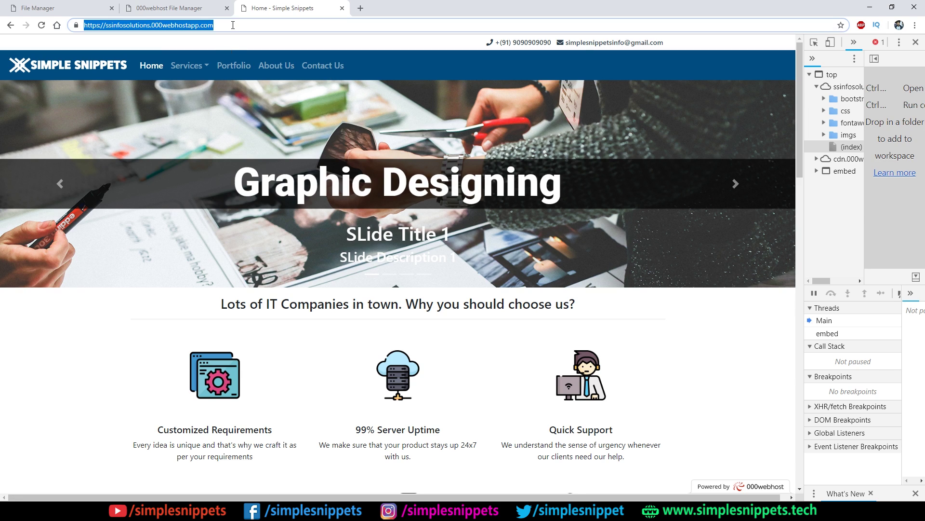
{"action": "left_click", "coordinate": [233, 25]}
{"action": "type", "text": "/de"}
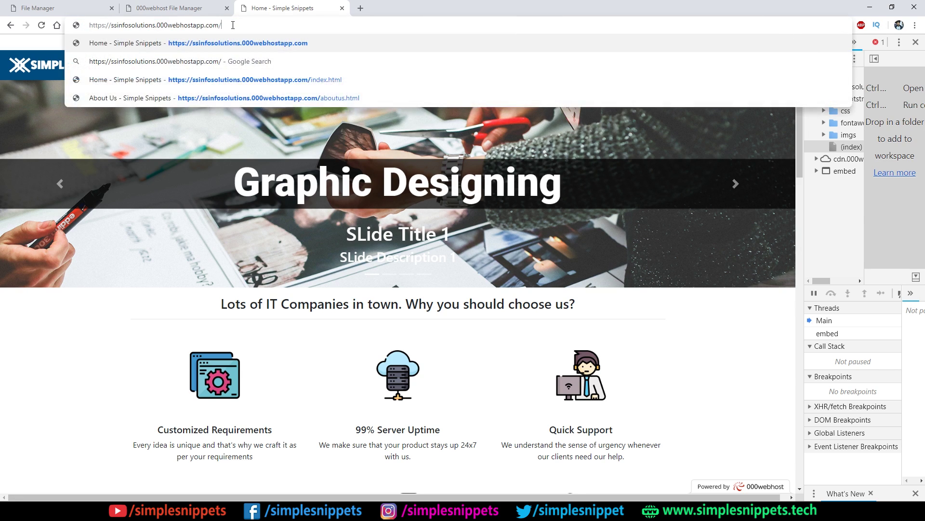
{"action": "key", "text": "BackSpace"}
{"action": "key", "text": "BackSpace"}
{"action": "key", "text": "BackSpace"}
{"action": "key", "text": "Return"}
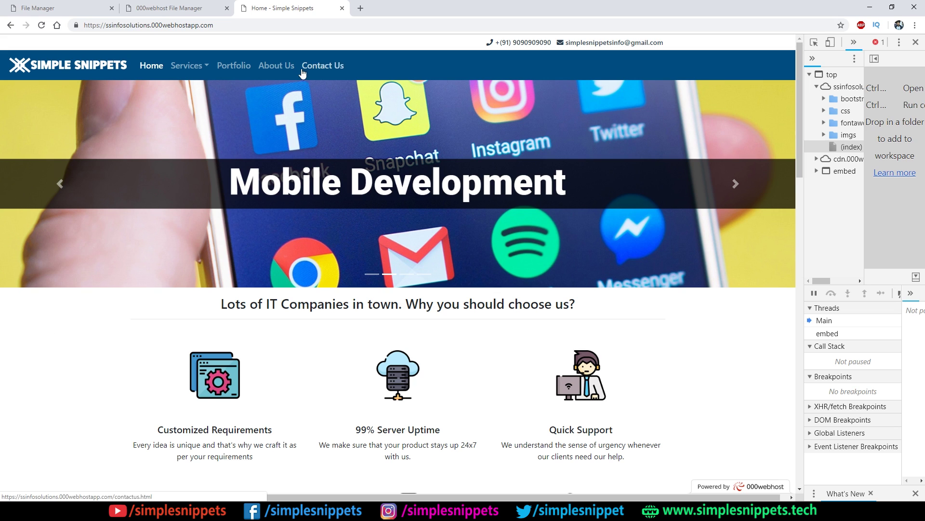
- Open the Web Designing page from the Services menu in the navbar
{"action": "left_click", "coordinate": [192, 66]}
{"action": "left_click", "coordinate": [202, 89]}
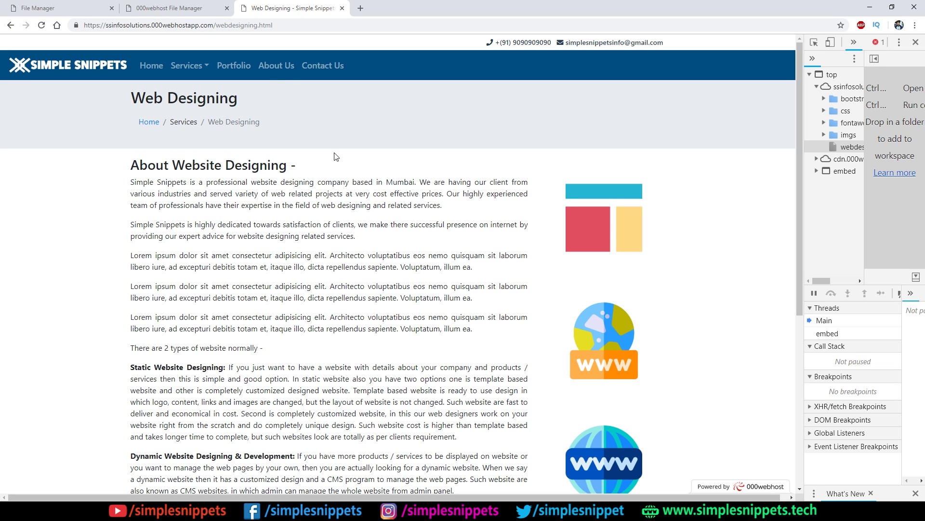
{"action": "left_click", "coordinate": [164, 5]}
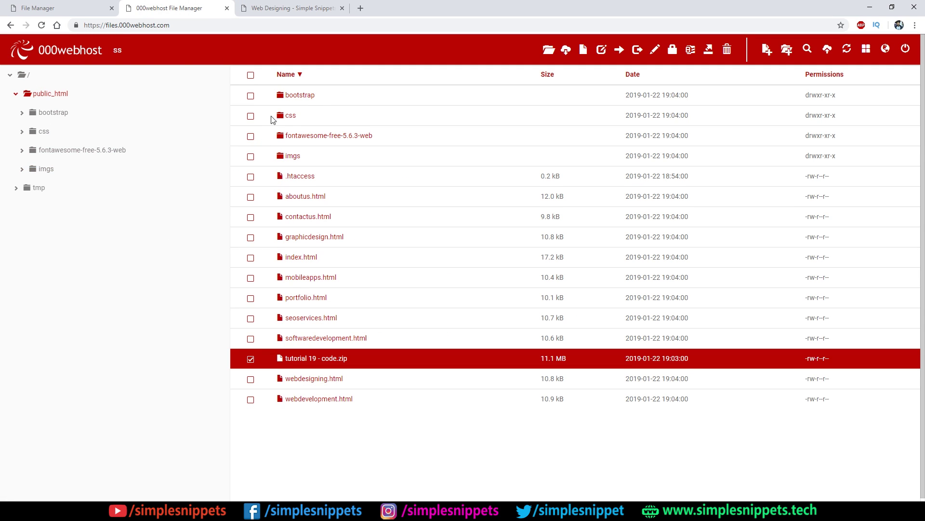
- Look over the 000webhost members file manager, then return to the live site's Home page
{"action": "left_click", "coordinate": [36, 8]}
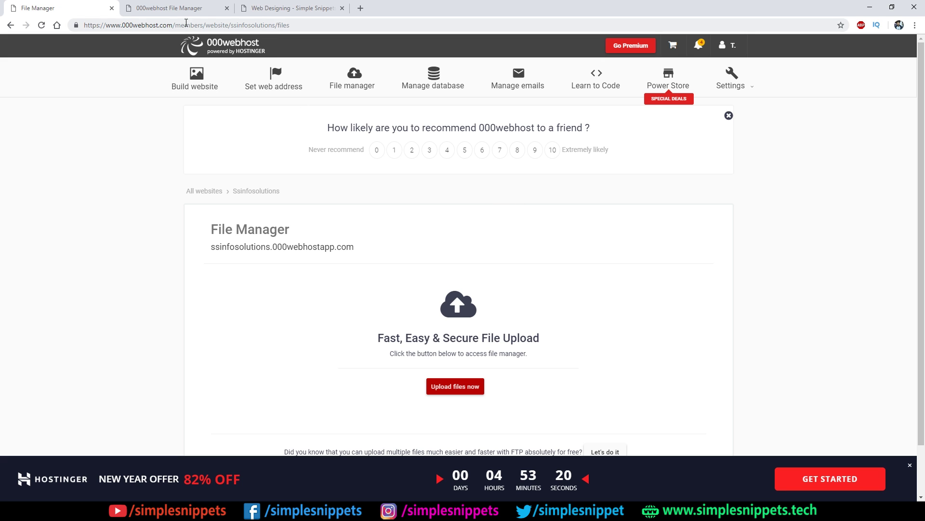
{"action": "left_click", "coordinate": [289, 8]}
{"action": "left_click", "coordinate": [153, 71]}
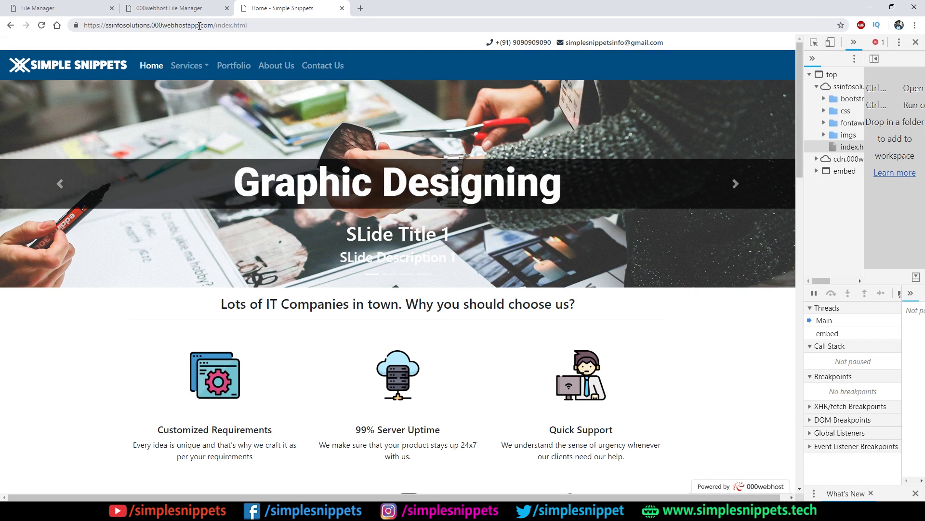
- Highlight the 000webhostapp and ssinfosolutions parts of the site address, then return to the public_html listing
{"action": "left_click", "coordinate": [105, 26]}
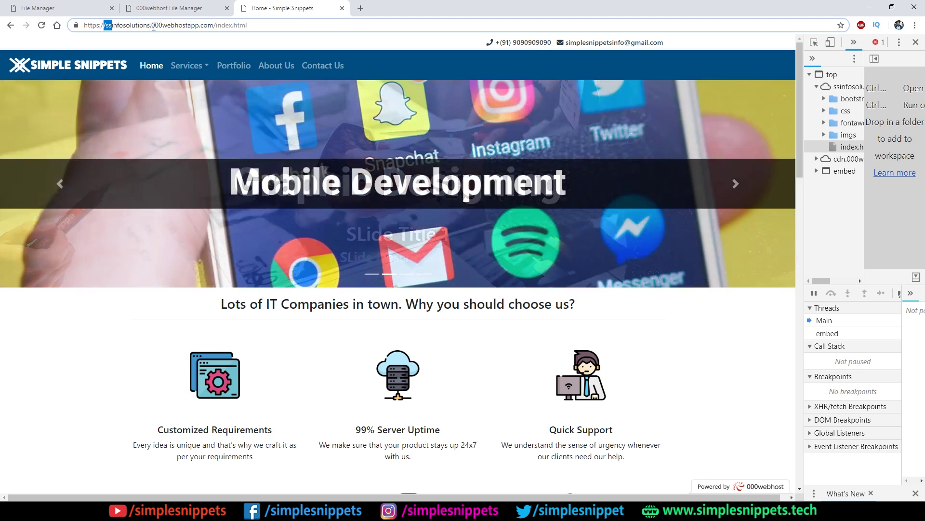
{"action": "left_click_drag", "start_coordinate": [151, 25], "coordinate": [200, 25]}
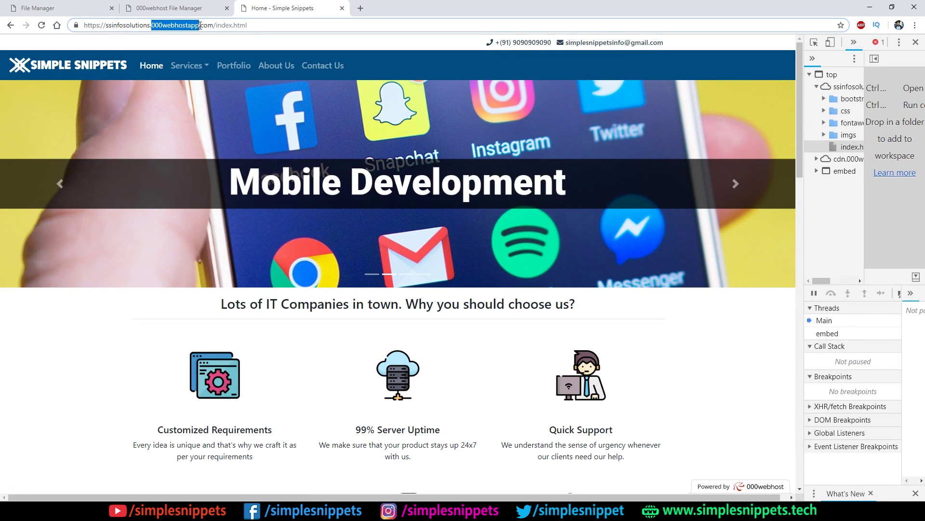
{"action": "double_click", "coordinate": [124, 26]}
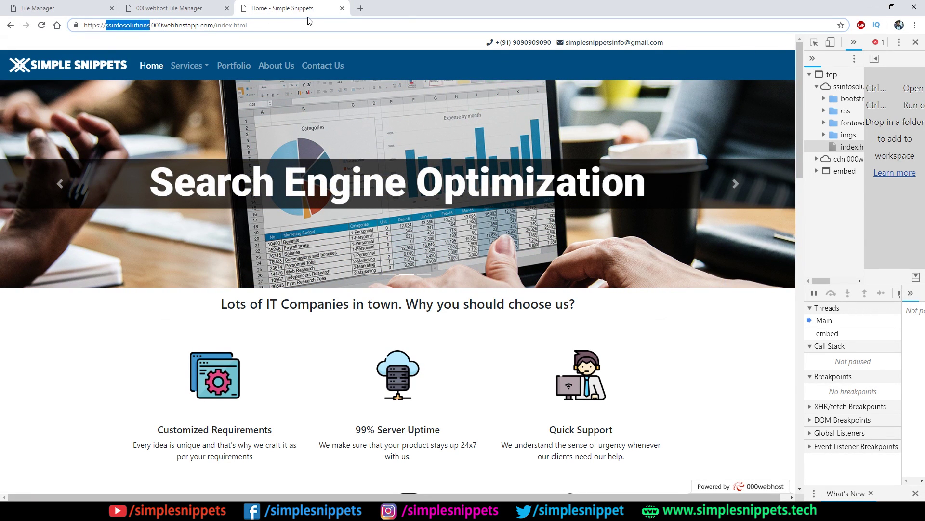
{"action": "key", "text": "ctrl+shift+Tab"}
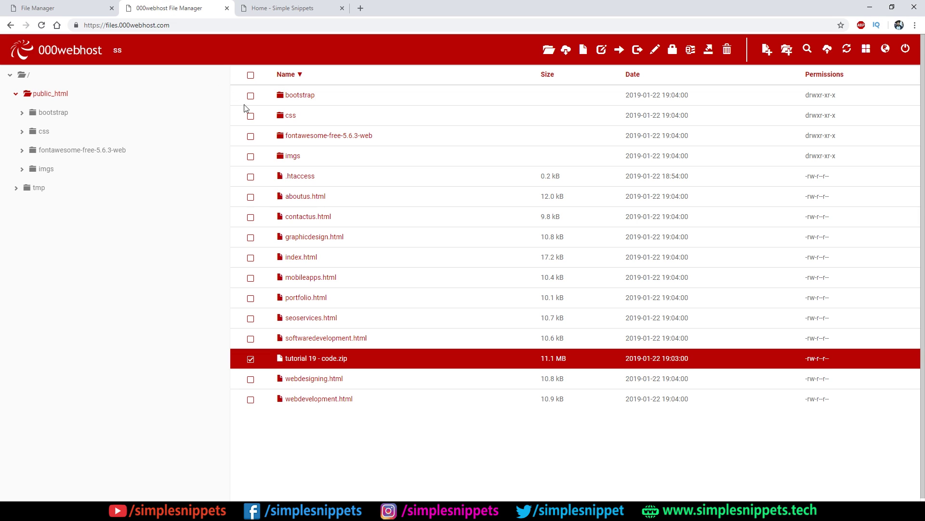
- Highlight the ssinfosolutions.000webhostapp.com domain on the members page, then go back to the live Home tab
{"action": "left_click", "coordinate": [78, 7]}
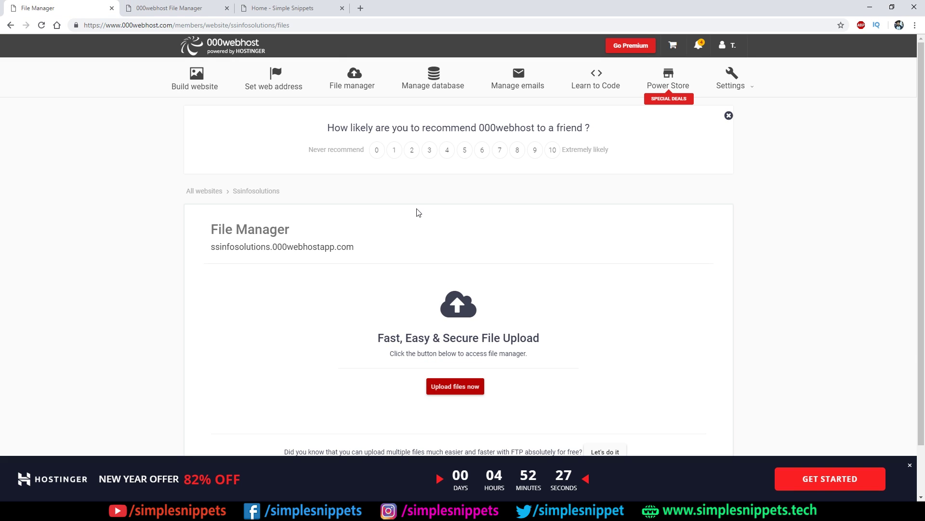
{"action": "scroll", "coordinate": [415, 211], "scroll_direction": "down", "scroll_amount": 1}
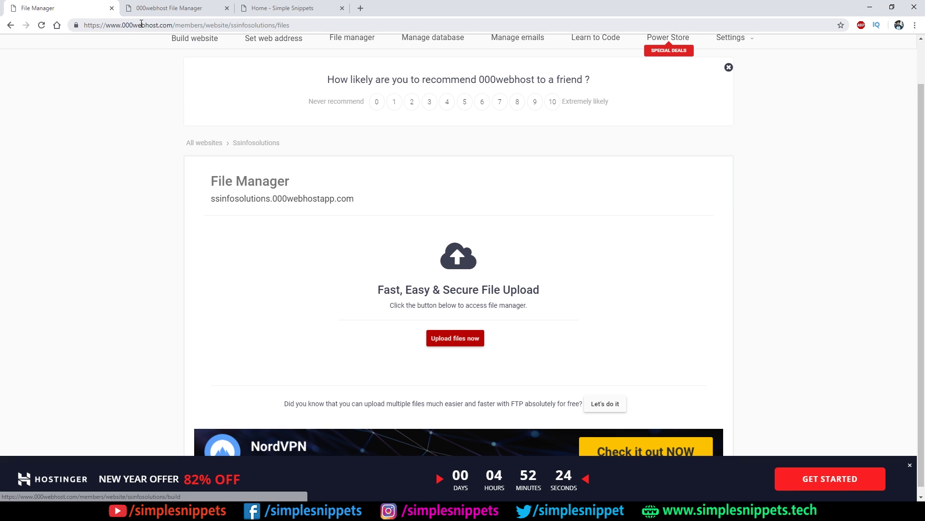
{"action": "left_click_drag", "start_coordinate": [207, 203], "coordinate": [392, 207]}
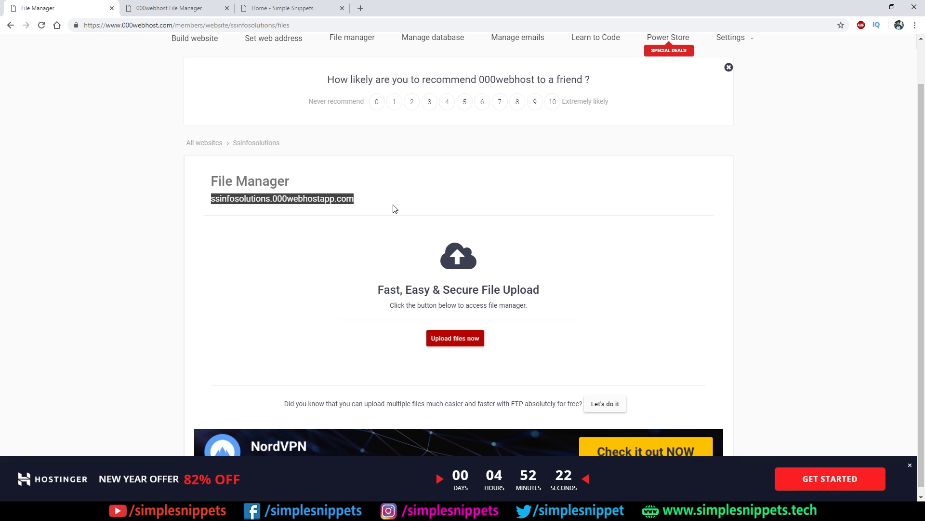
{"action": "scroll", "coordinate": [101, 216], "scroll_direction": "up", "scroll_amount": 1}
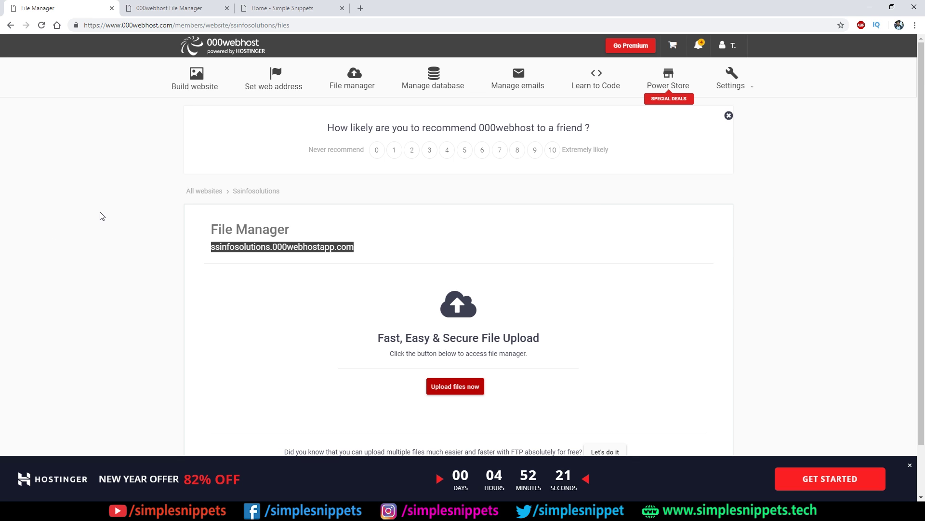
{"action": "left_click", "coordinate": [159, 209]}
{"action": "left_click_drag", "start_coordinate": [198, 251], "coordinate": [391, 252]}
{"action": "left_click", "coordinate": [241, 8]}
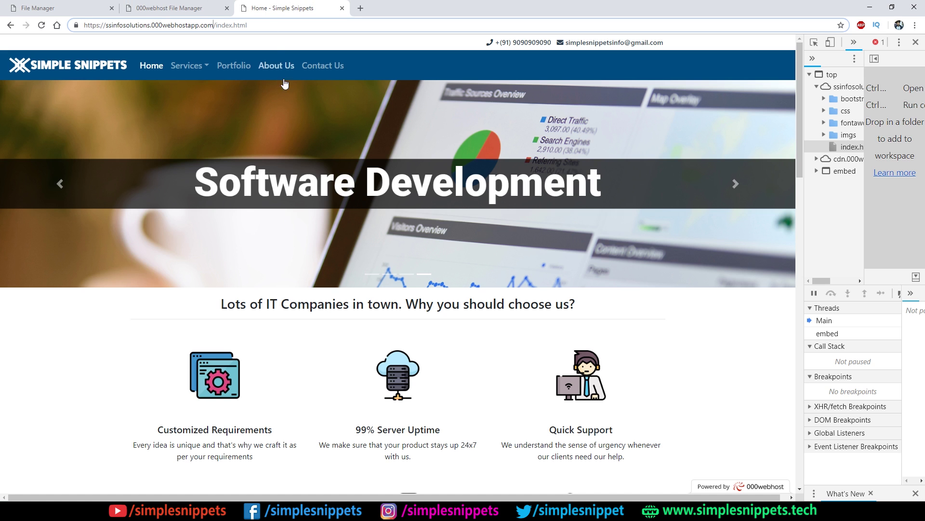